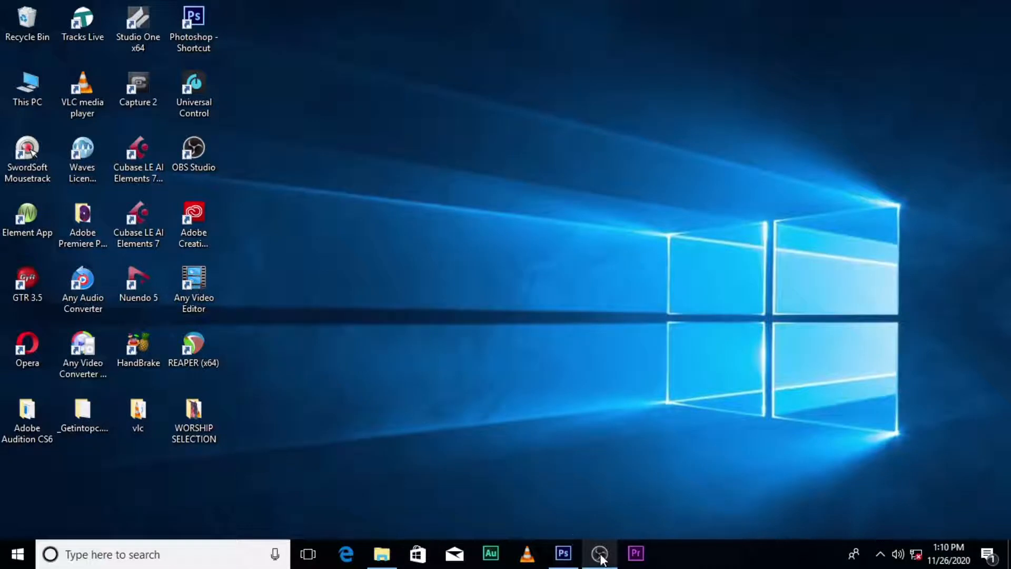
Switch to Photoshop and create a new document 1000 pixels wide and 1000 pixels high
{"action": "left_click", "coordinate": [564, 553]}
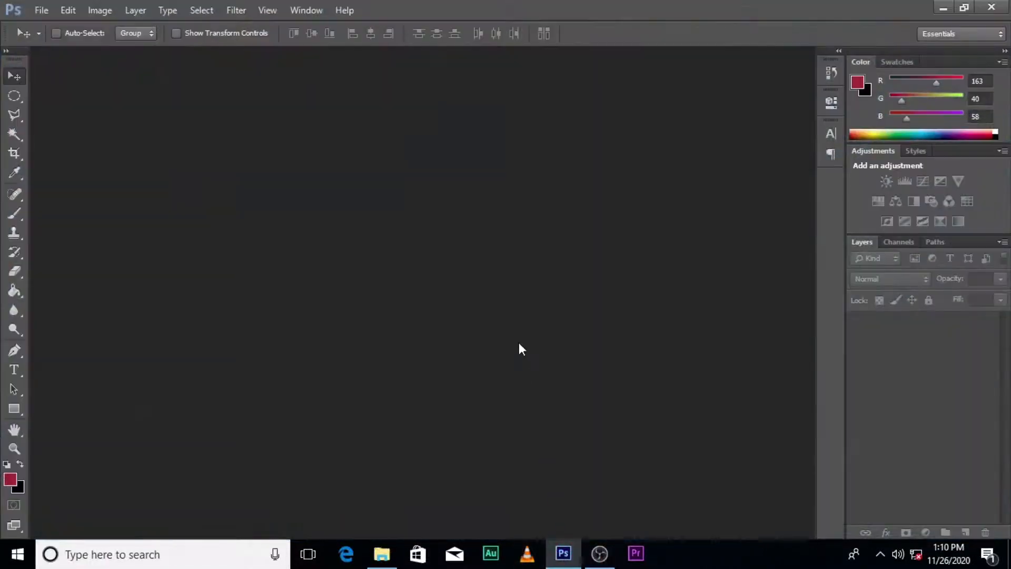
{"action": "key", "text": "ctrl+n"}
{"action": "left_click", "coordinate": [457, 195]}
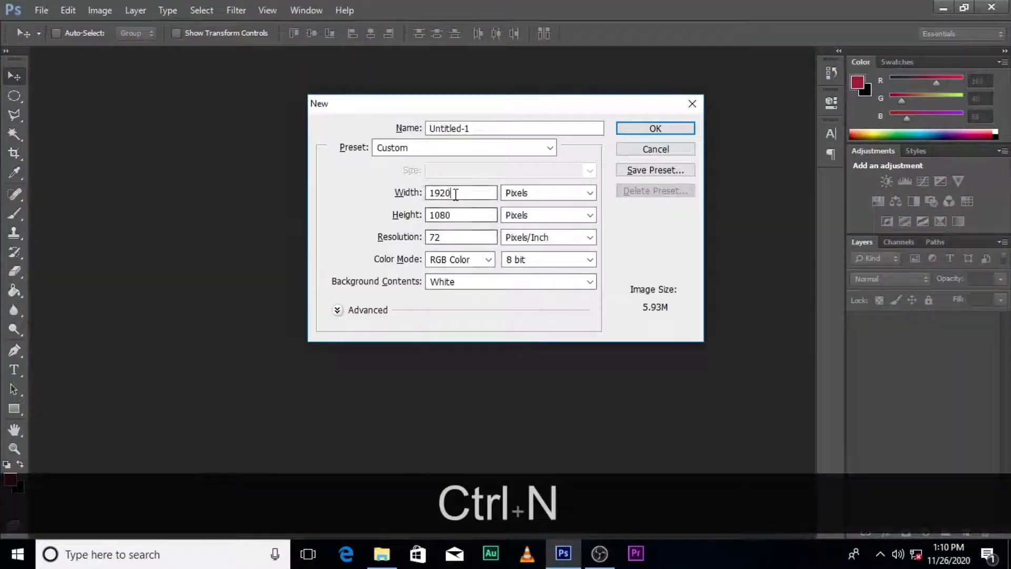
{"action": "double_click", "coordinate": [456, 194]}
{"action": "type", "text": "1000"}
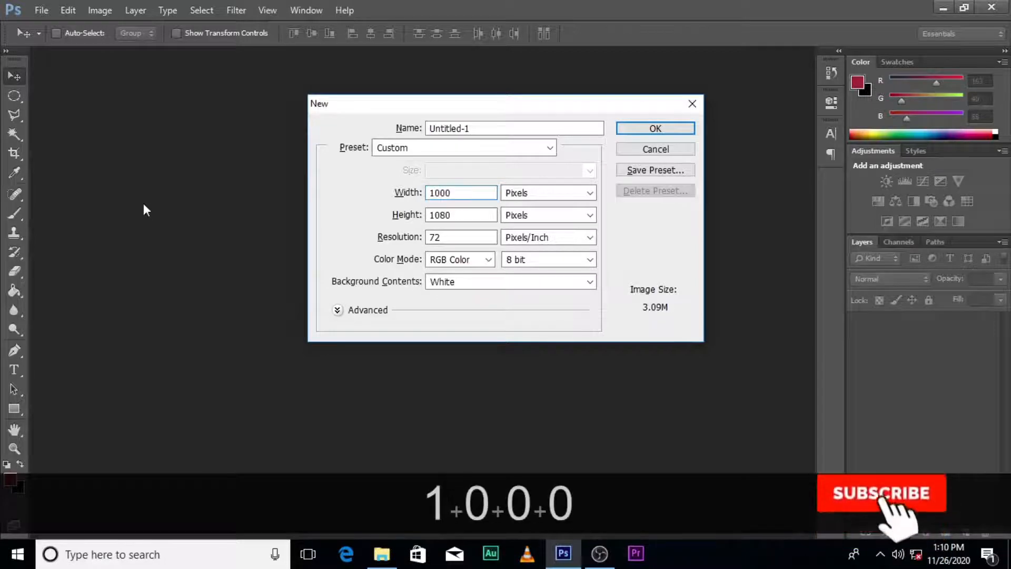
{"action": "key", "text": "Tab"}
{"action": "type", "text": "1"}
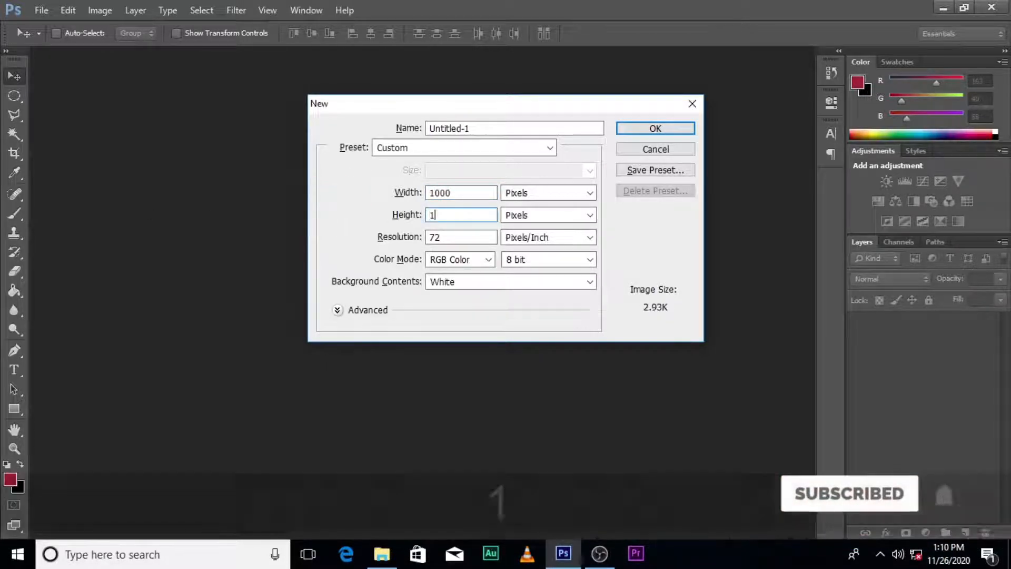
{"action": "type", "text": "000"}
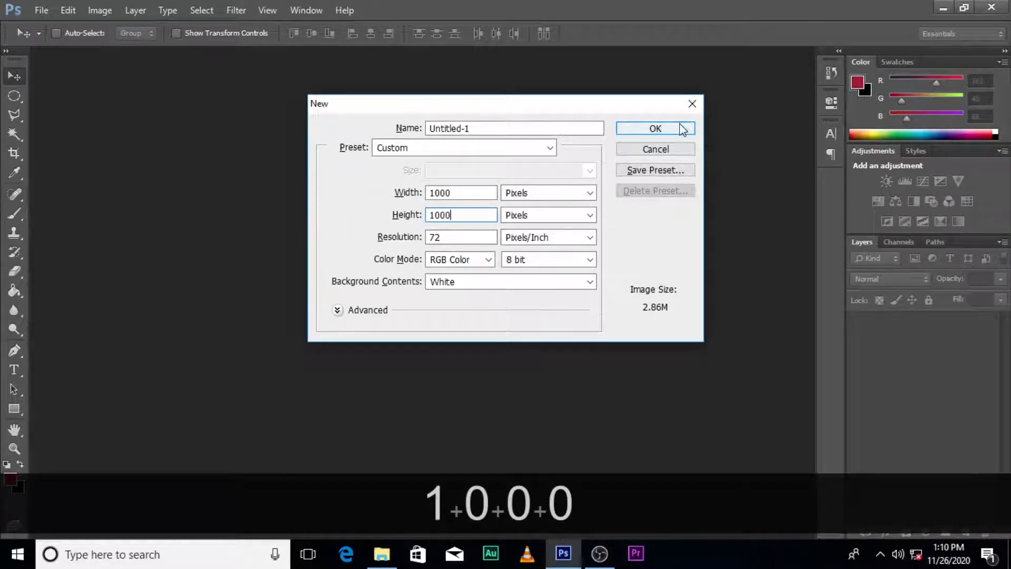
{"action": "left_click", "coordinate": [683, 130]}
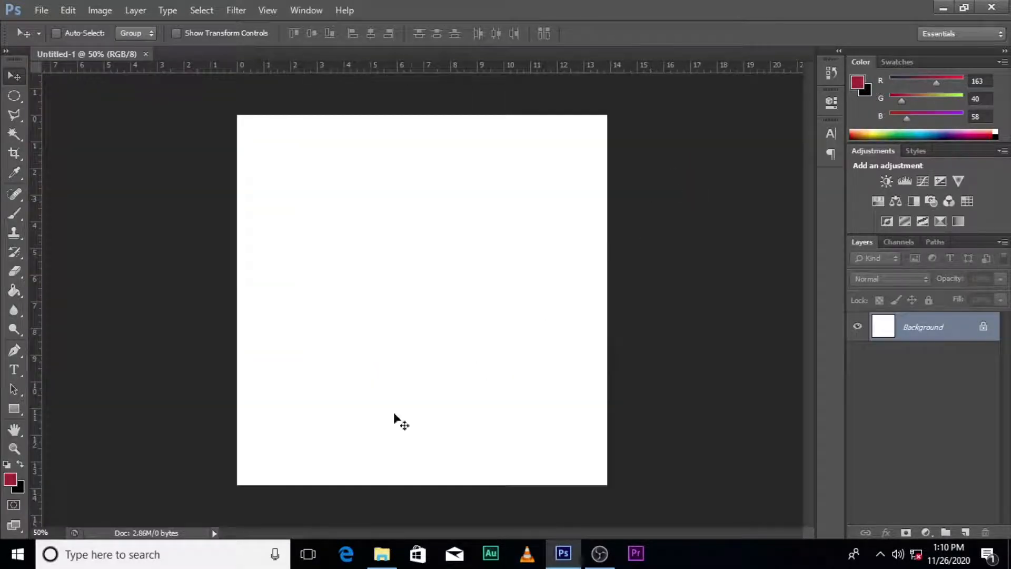
Place the coffee cup logo image from "New folder" inside the USB drive's 3D LOGOS folder into the document
{"action": "left_click", "coordinate": [382, 553]}
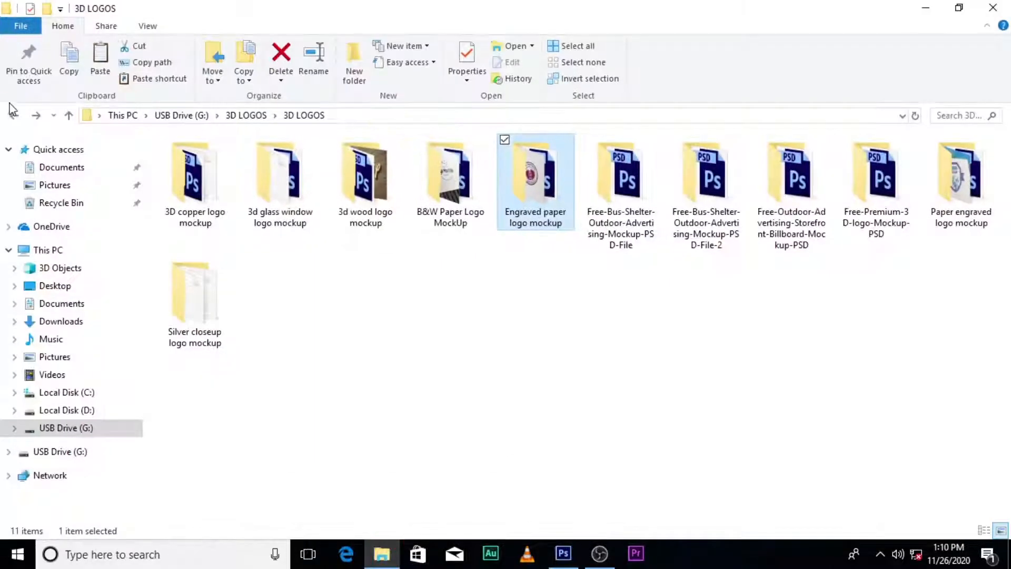
{"action": "left_click", "coordinate": [12, 114]}
{"action": "left_click", "coordinate": [12, 114]}
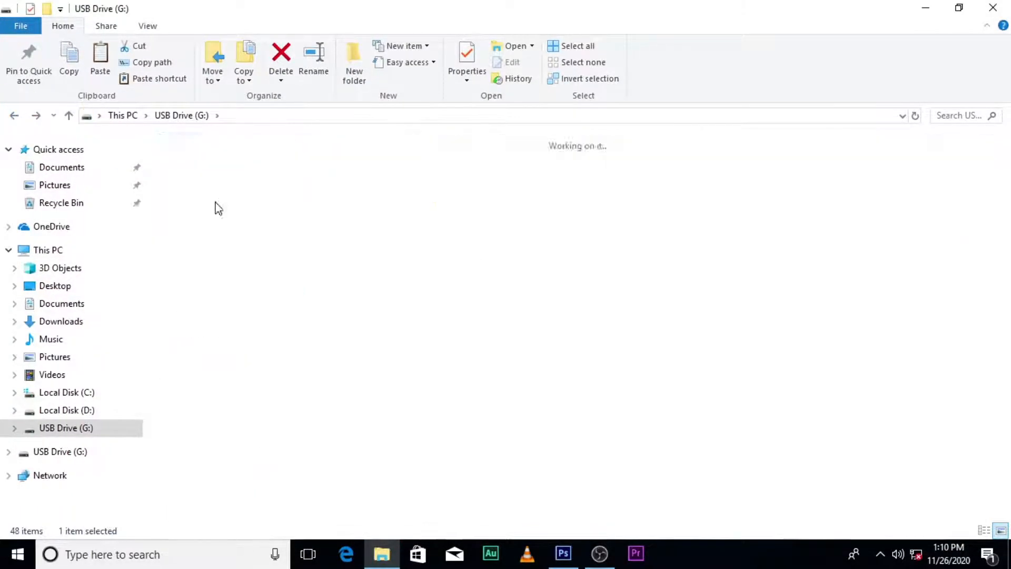
{"action": "double_click", "coordinate": [218, 208]}
{"action": "double_click", "coordinate": [279, 174]}
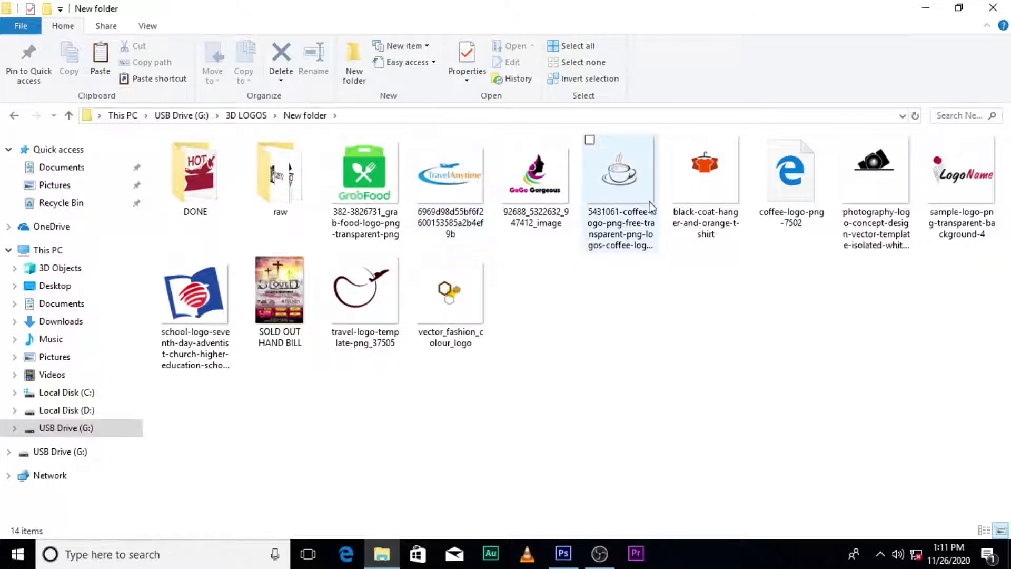
{"action": "left_click_drag", "start_coordinate": [619, 193], "coordinate": [395, 358]}
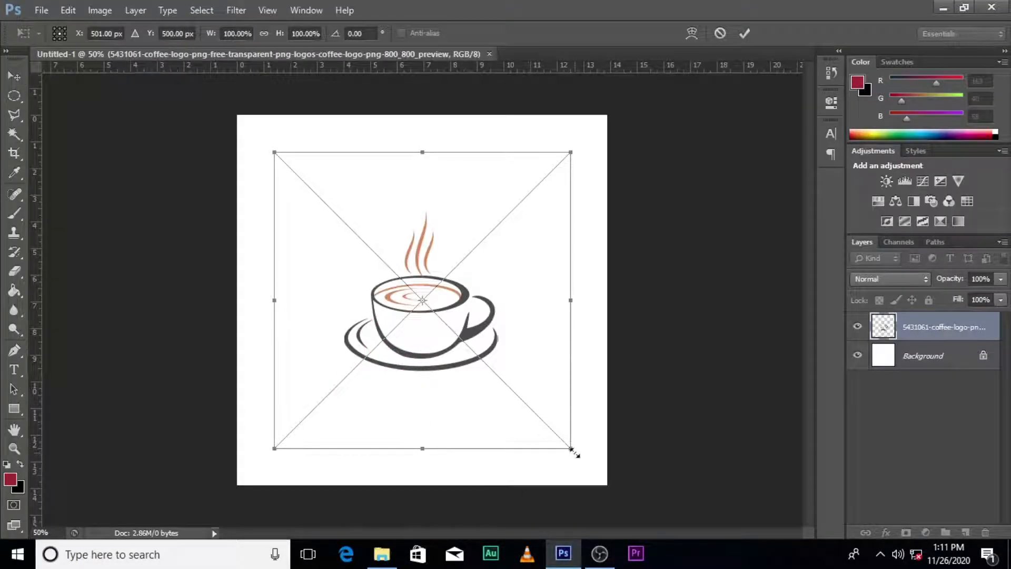
Enlarge the placed coffee logo, move it to the upper left area of the canvas, and commit the placement
{"action": "left_click_drag", "start_coordinate": [572, 450], "coordinate": [595, 481]}
{"action": "left_click_drag", "start_coordinate": [568, 359], "coordinate": [478, 289]}
{"action": "key", "text": "Return"}
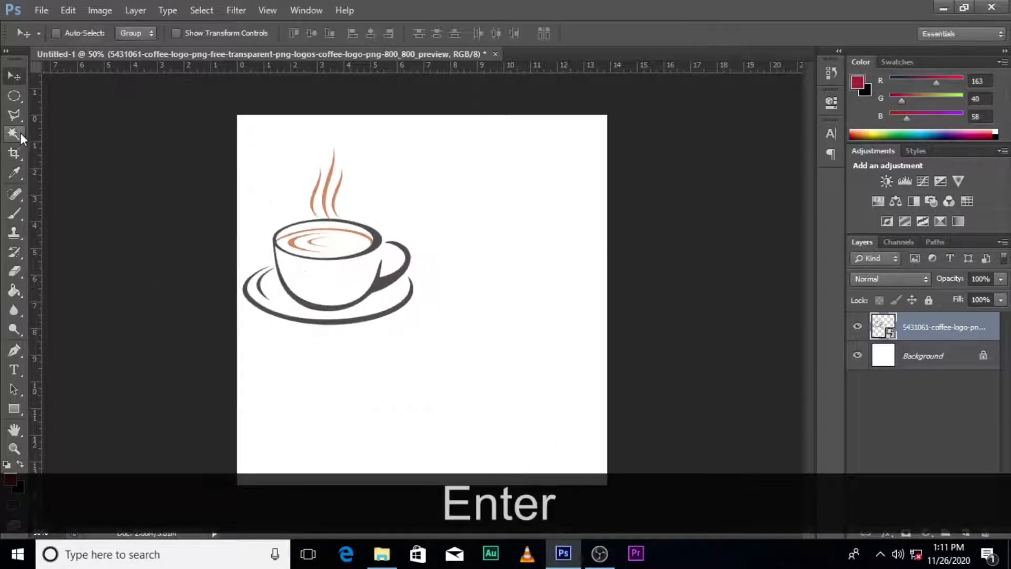
{"action": "left_click", "coordinate": [20, 132]}
{"action": "left_click", "coordinate": [299, 175]}
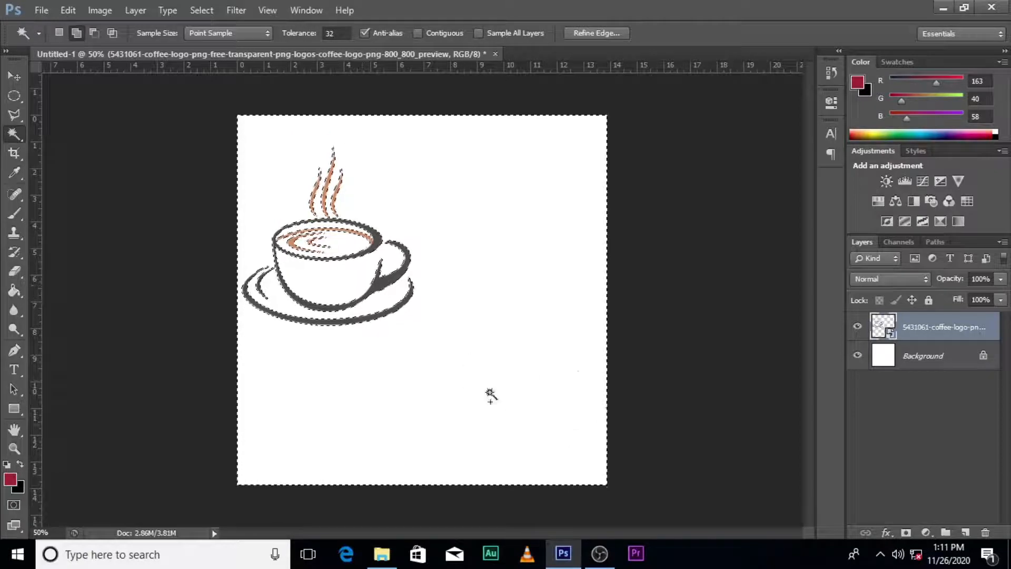
{"action": "key", "text": "ctrl+d"}
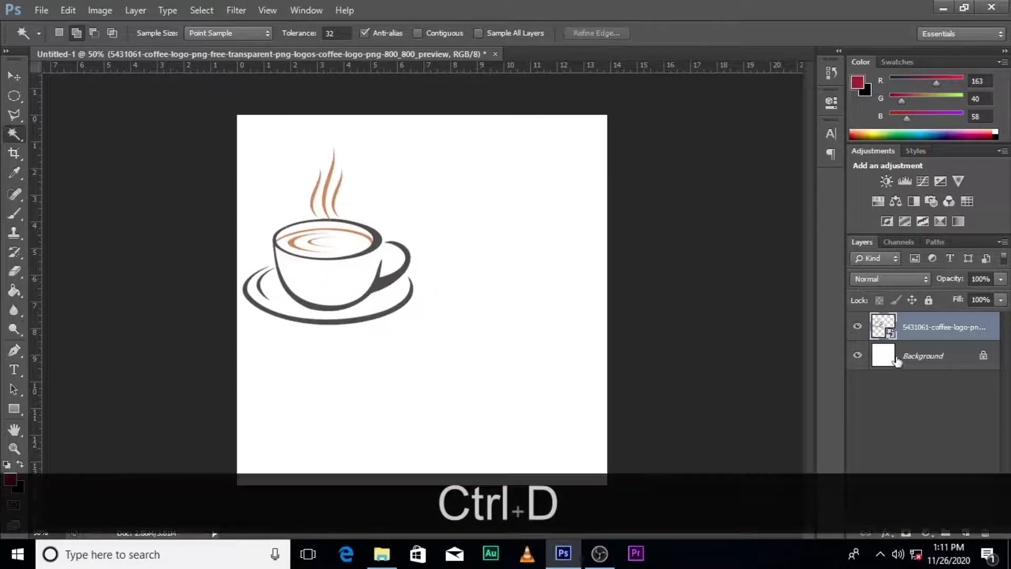
Hide the Background layer and shift the coffee logo slightly to the right on the canvas
{"action": "left_click", "coordinate": [858, 356]}
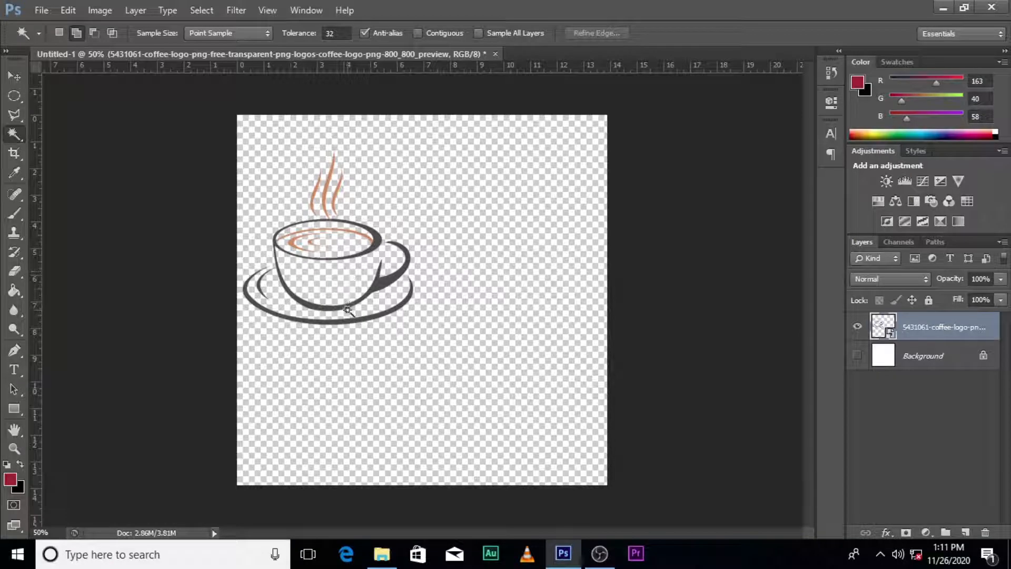
{"action": "key", "text": "v"}
{"action": "left_click_drag", "start_coordinate": [330, 289], "coordinate": [334, 315]}
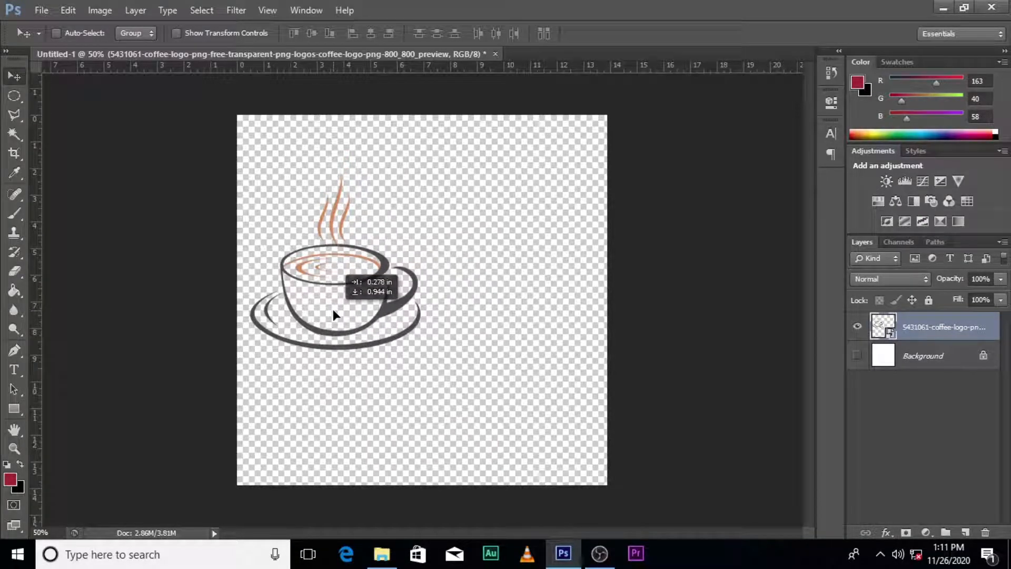
{"action": "left_click_drag", "start_coordinate": [333, 310], "coordinate": [361, 289]}
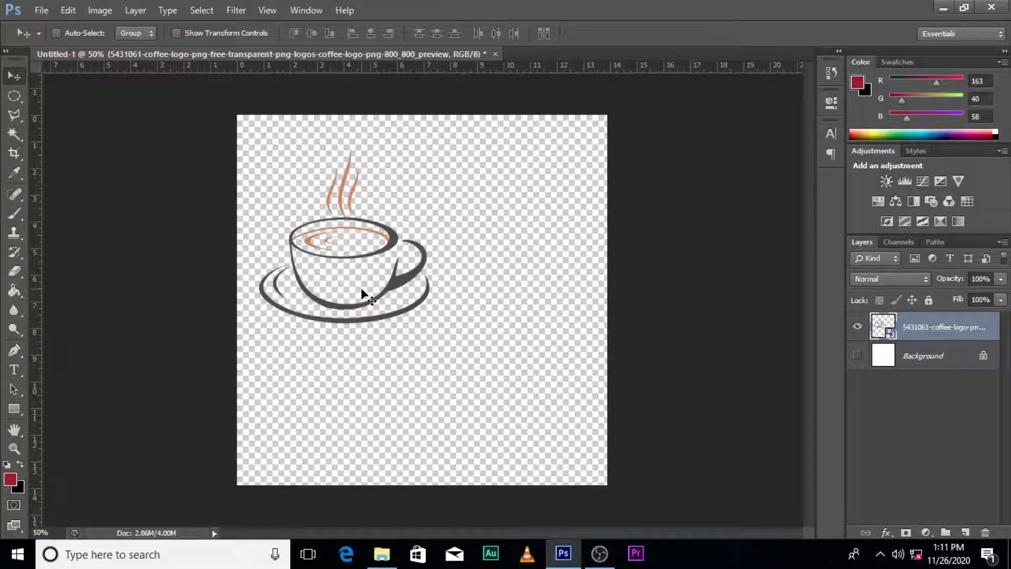
{"action": "key", "text": "t"}
{"action": "left_click", "coordinate": [472, 233]}
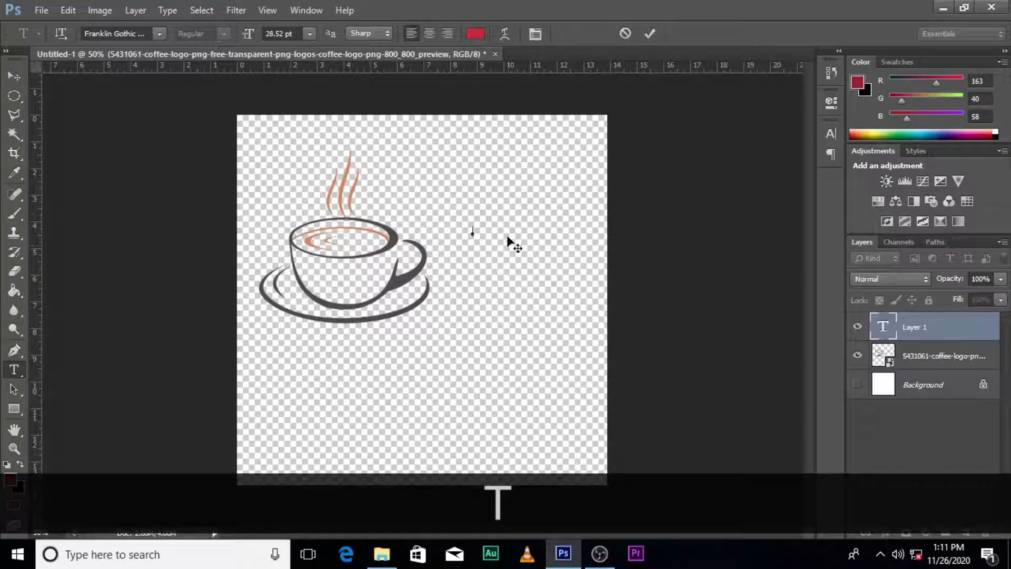
{"action": "type", "text": "Coff"}
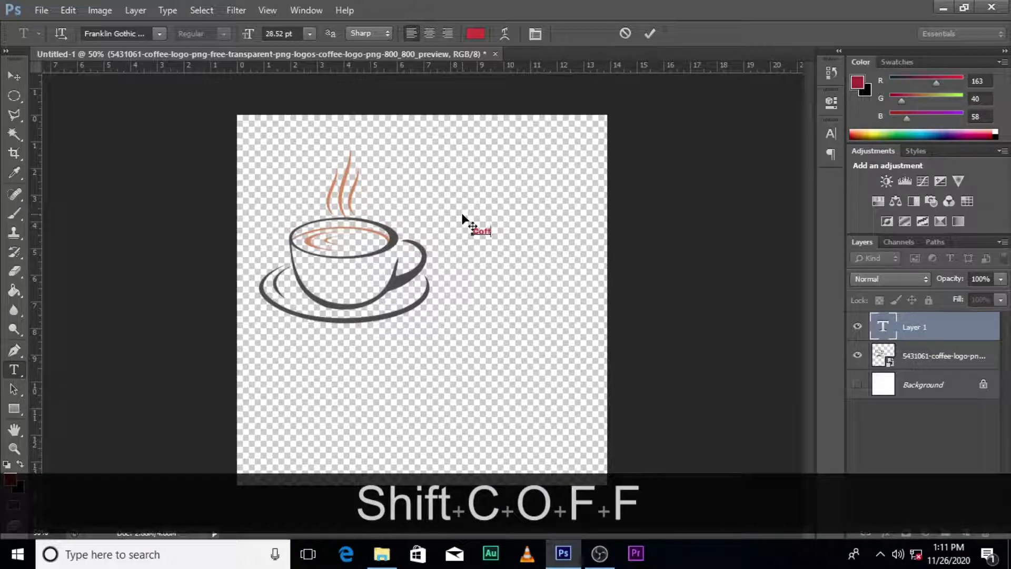
{"action": "key", "text": "Delete"}
{"action": "left_click", "coordinate": [913, 320]}
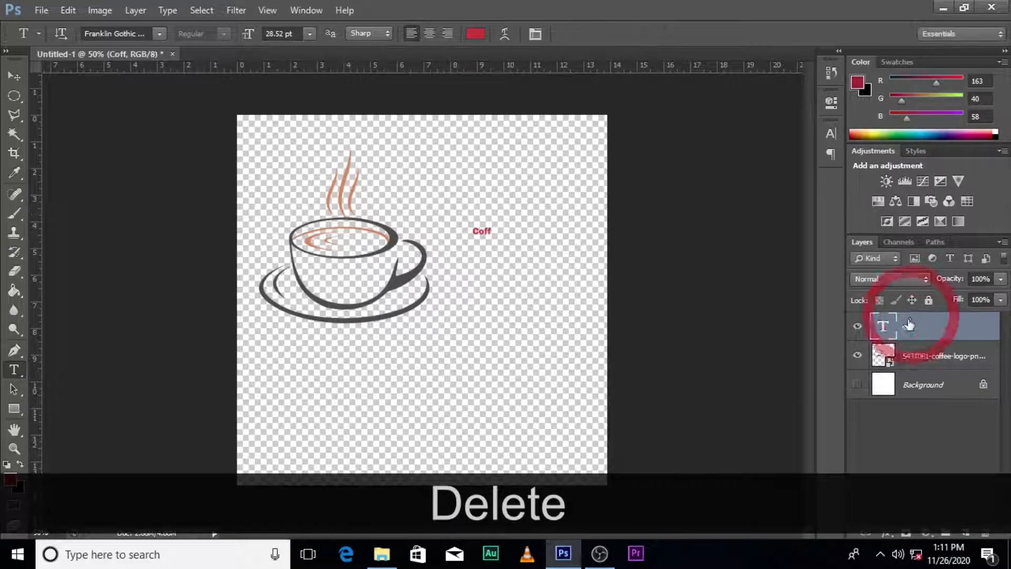
{"action": "key", "text": "Delete"}
Open the storefront billboard mockup PSD from the Free-Outdoor-Advertising-Storefront-Billboard-Mockup-PSD folder inside 3D LOGOS
{"action": "left_click", "coordinate": [382, 558]}
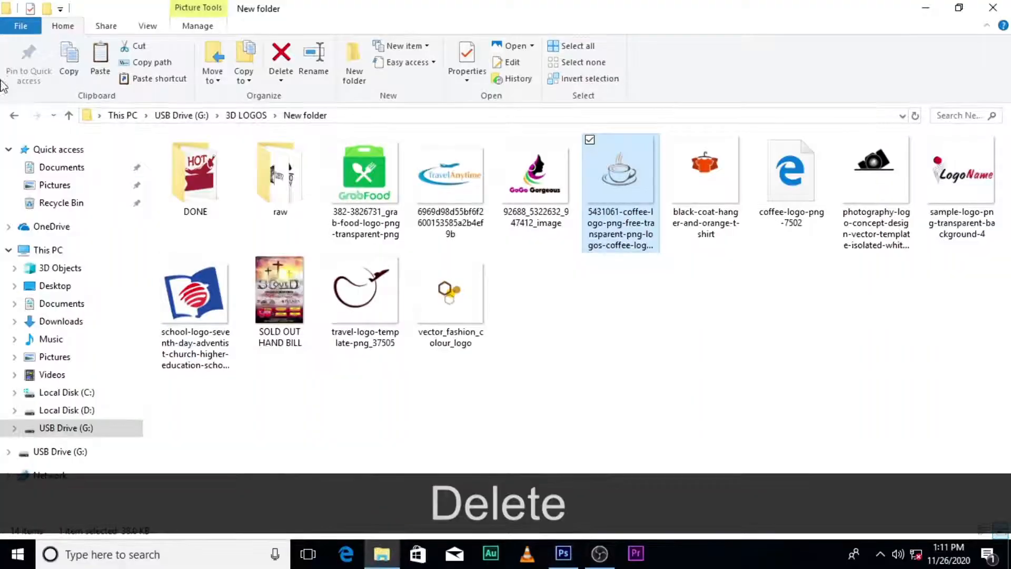
{"action": "left_click", "coordinate": [30, 148]}
{"action": "left_click", "coordinate": [14, 116]}
{"action": "left_click", "coordinate": [14, 115]}
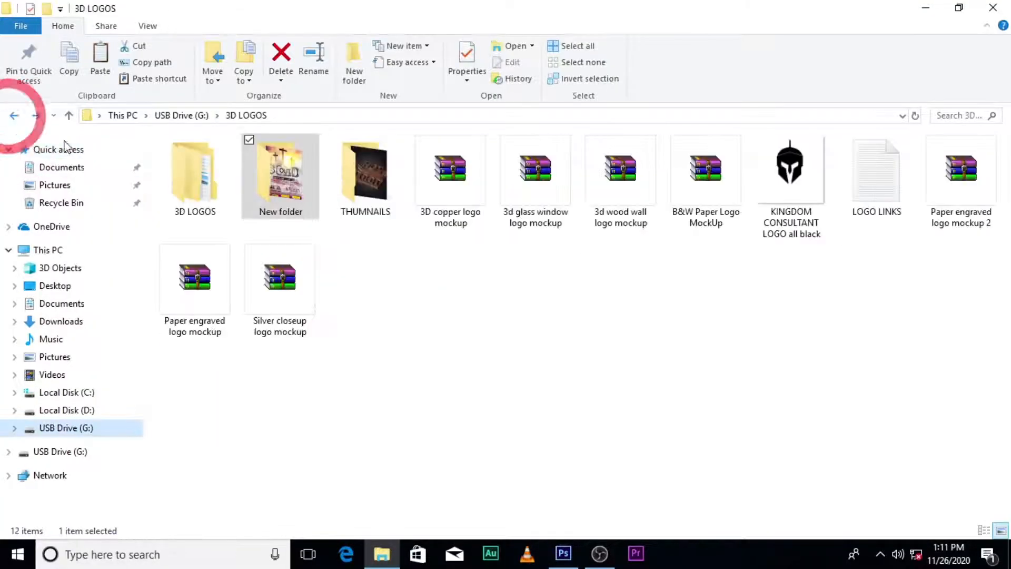
{"action": "double_click", "coordinate": [190, 196]}
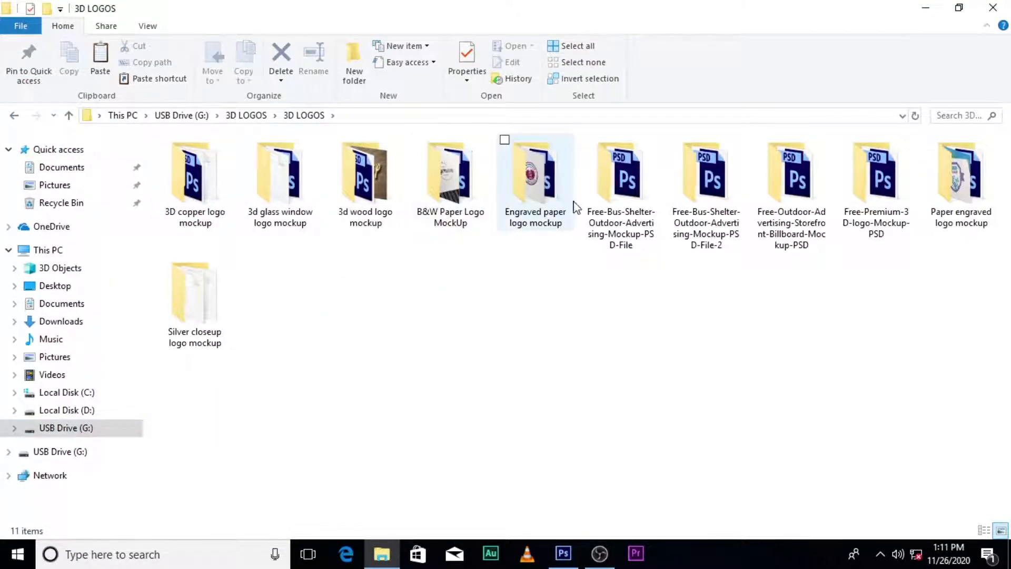
{"action": "left_click", "coordinate": [609, 185]}
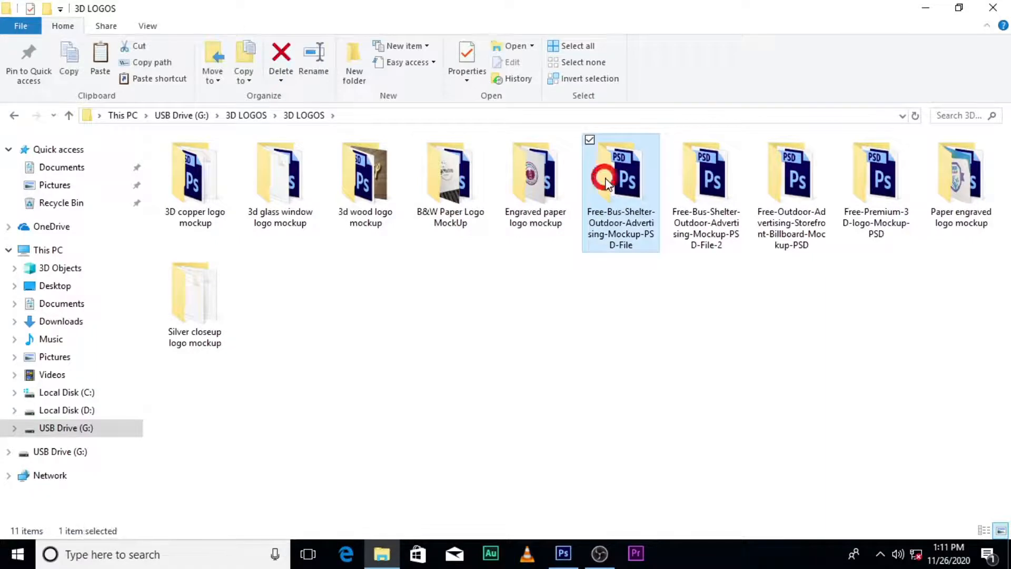
{"action": "double_click", "coordinate": [801, 182]}
{"action": "double_click", "coordinate": [289, 161]}
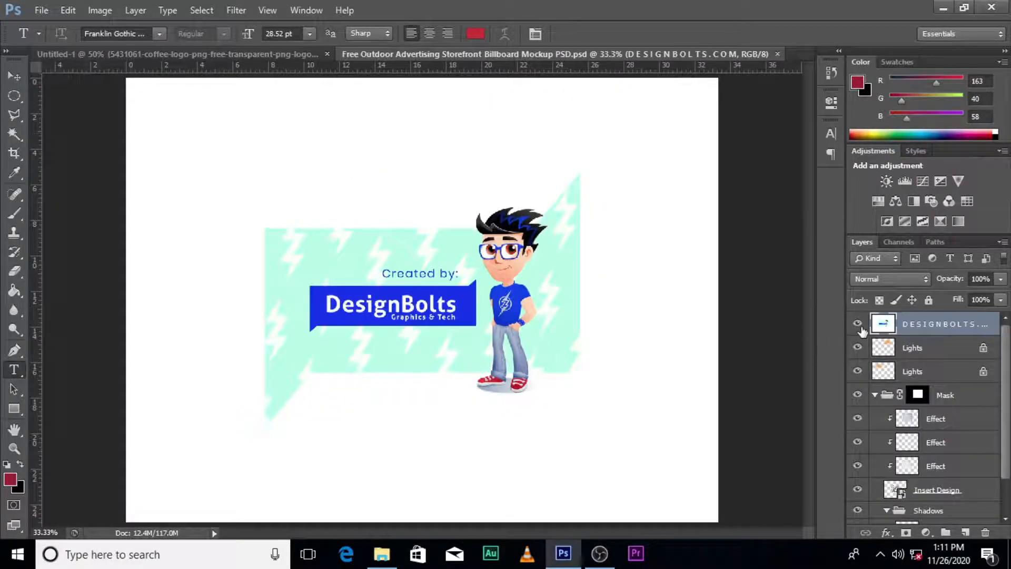
Delete the DESIGNBOLTS.COM layer from the billboard mockup
{"action": "left_click", "coordinate": [858, 324]}
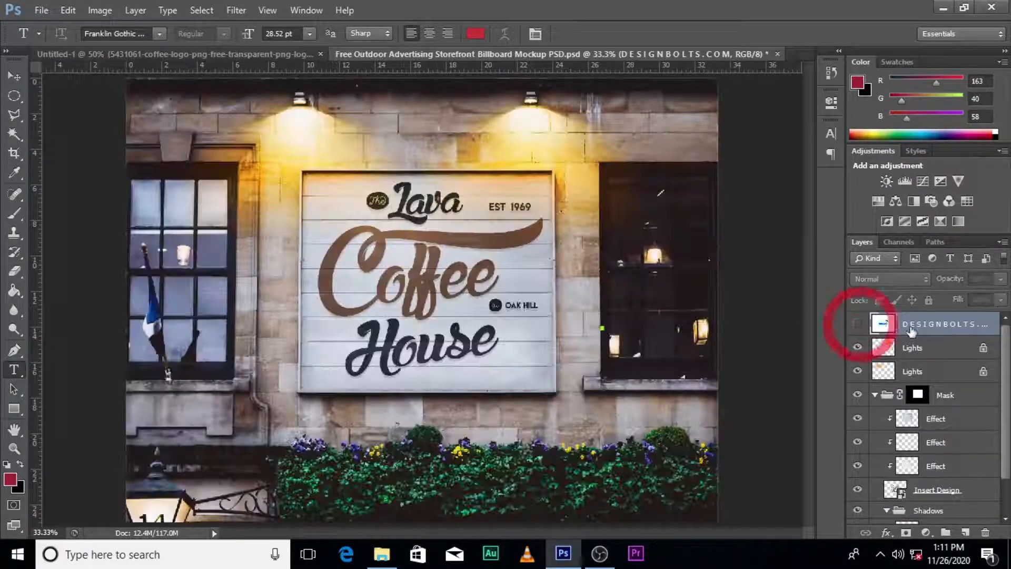
{"action": "left_click", "coordinate": [927, 323]}
{"action": "key", "text": "Delete"}
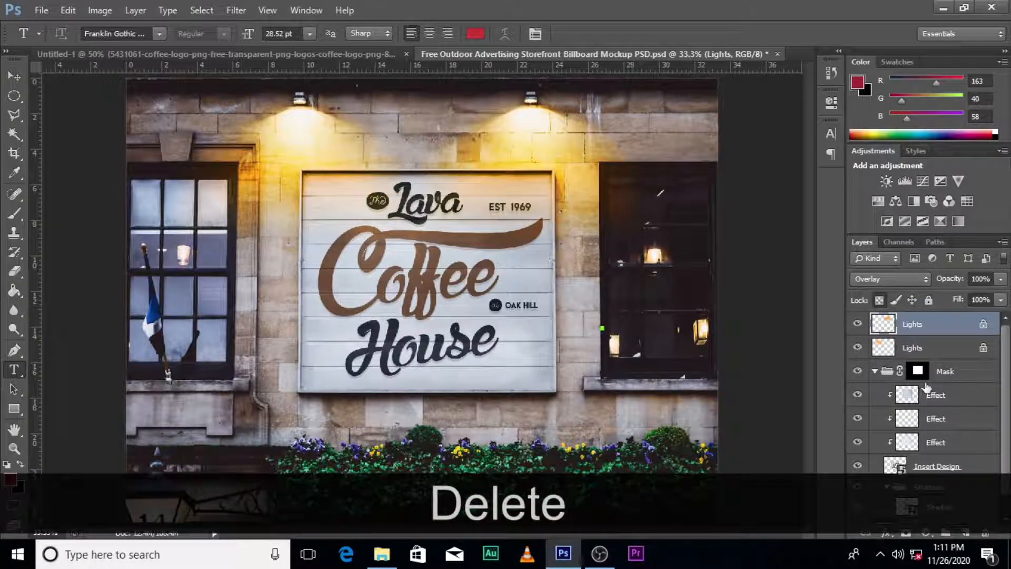
Open the contents of the Insert Design smart object in the Mask group for editing
{"action": "left_click", "coordinate": [875, 371]}
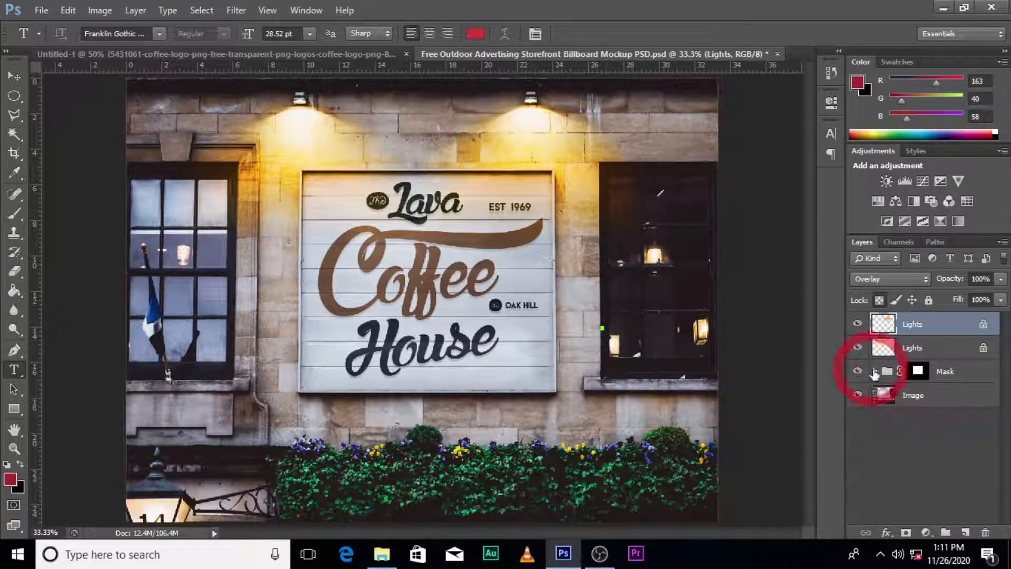
{"action": "left_click", "coordinate": [875, 370]}
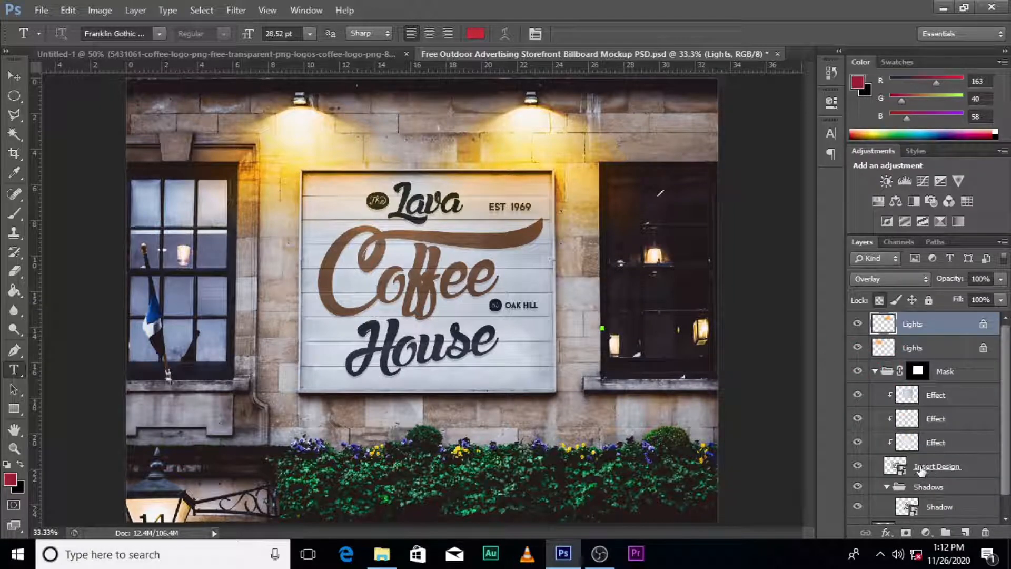
{"action": "double_click", "coordinate": [898, 468]}
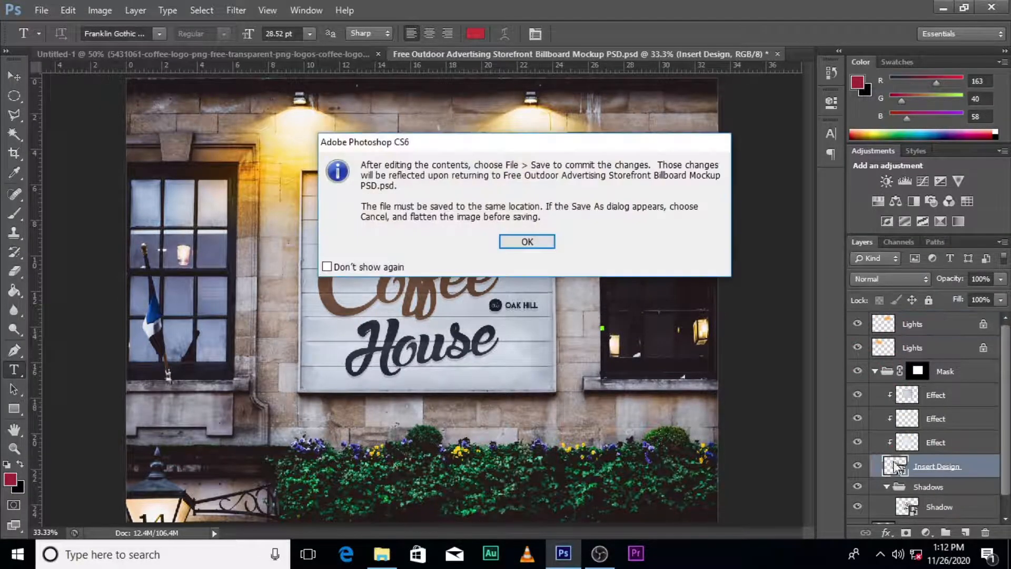
{"action": "left_click", "coordinate": [526, 241]}
{"action": "left_click", "coordinate": [460, 209]}
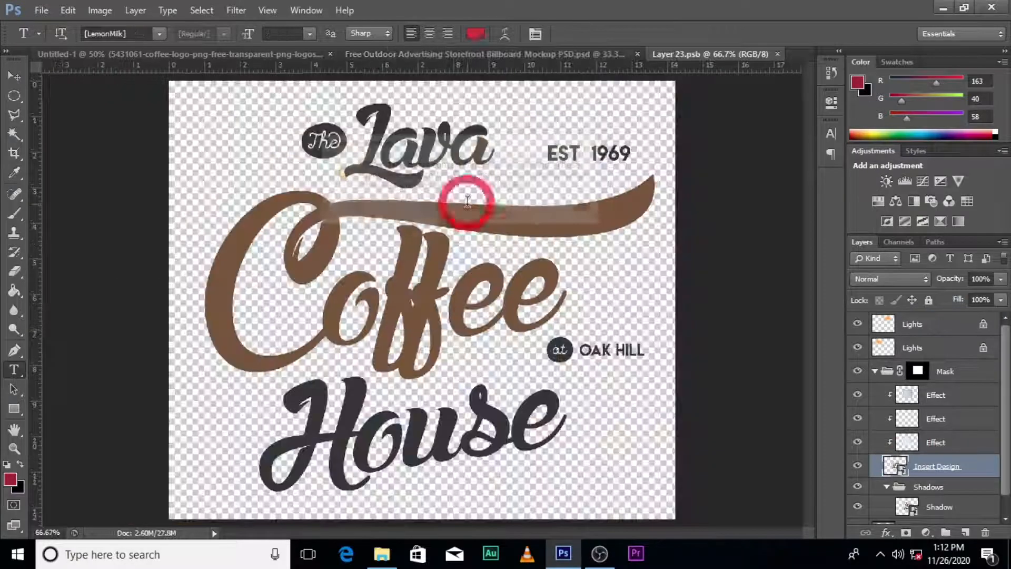
Delete all the text layers of the sample Lava Coffee House design, keeping Layer 2
{"action": "left_click_drag", "start_coordinate": [857, 326], "coordinate": [855, 393]}
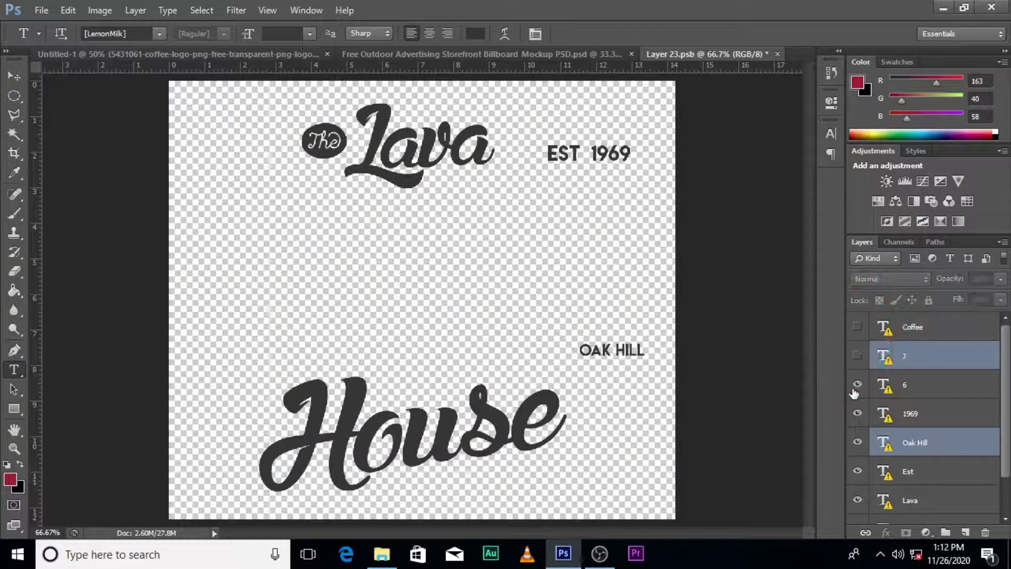
{"action": "left_click", "coordinate": [908, 322]}
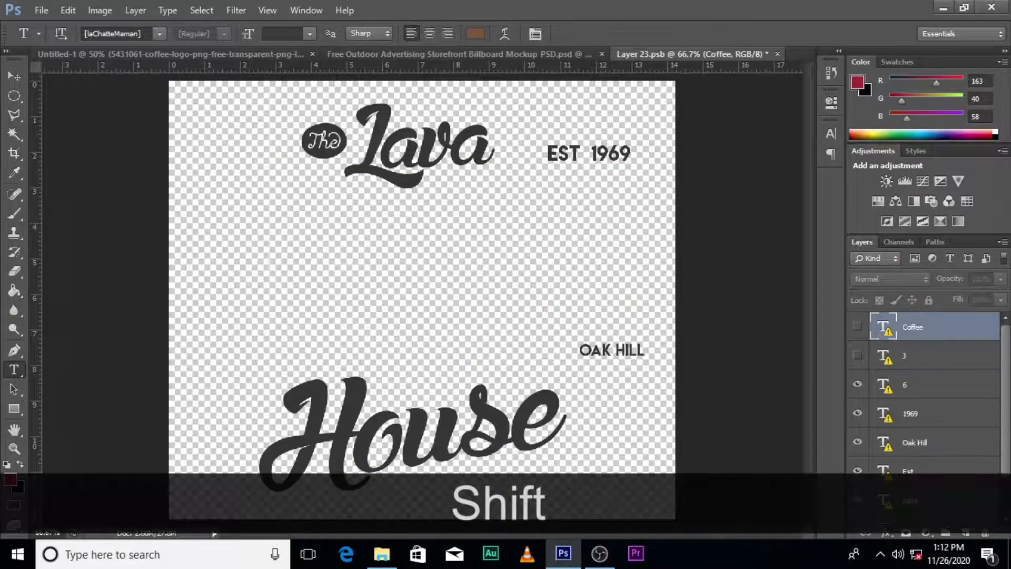
{"action": "left_click_drag", "start_coordinate": [1008, 351], "coordinate": [1010, 393]}
{"action": "left_click", "coordinate": [928, 483], "text": "shift"}
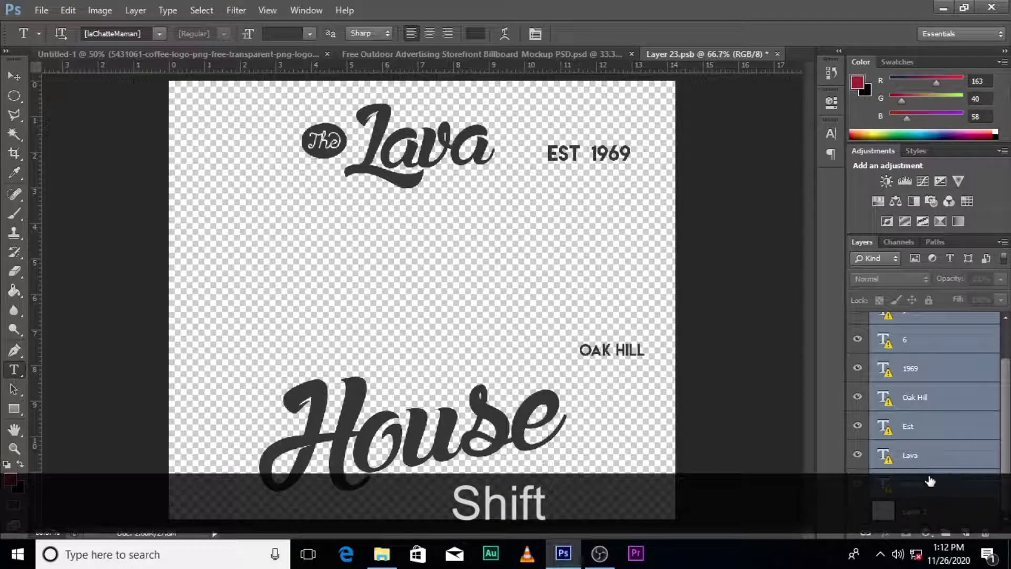
{"action": "key", "text": "shift+Delete"}
Copy the coffee cup logo from the Untitled-1 document into the left half of Layer 23.psb
{"action": "key", "text": "ctrl+Tab"}
{"action": "key", "text": "v"}
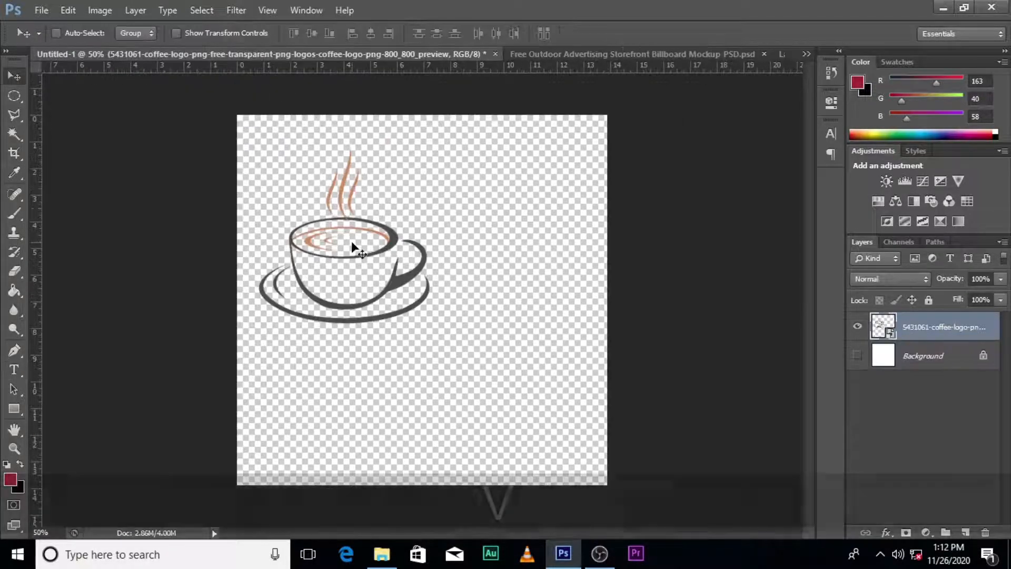
{"action": "left_click_drag", "start_coordinate": [352, 242], "coordinate": [347, 296]}
{"action": "key", "text": "t"}
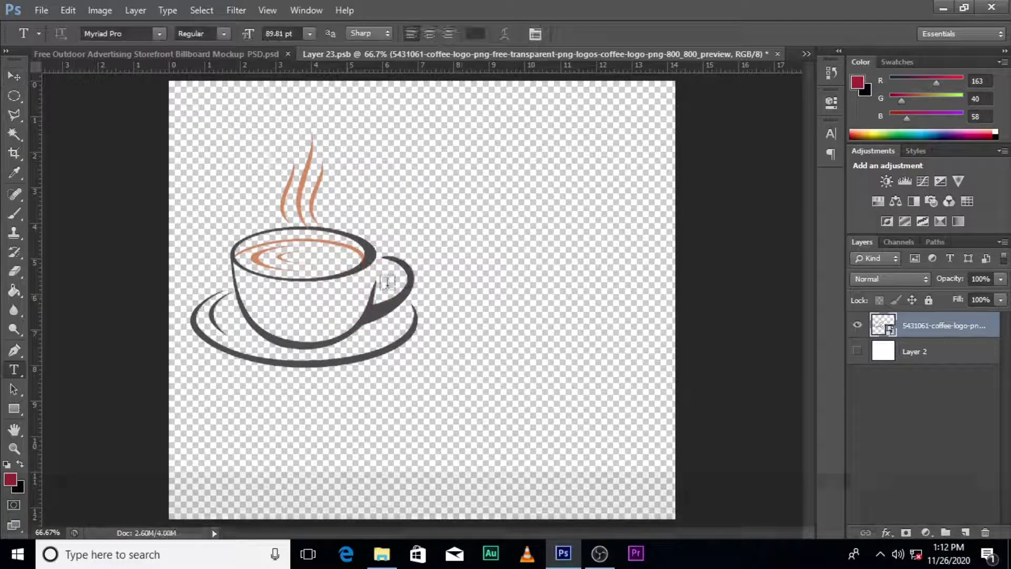
Add a two-line text layer reading "Kingdom" and "solution" to the right of the coffee cup logo
{"action": "left_click", "coordinate": [463, 230]}
{"action": "type", "text": "Kingdom"}
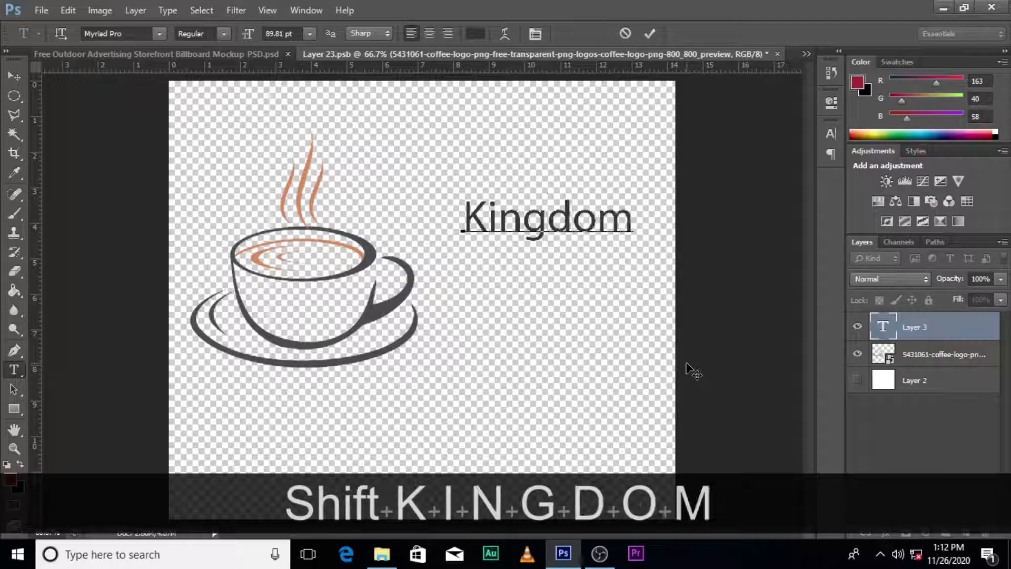
{"action": "key", "text": "Return"}
{"action": "type", "text": "solut"}
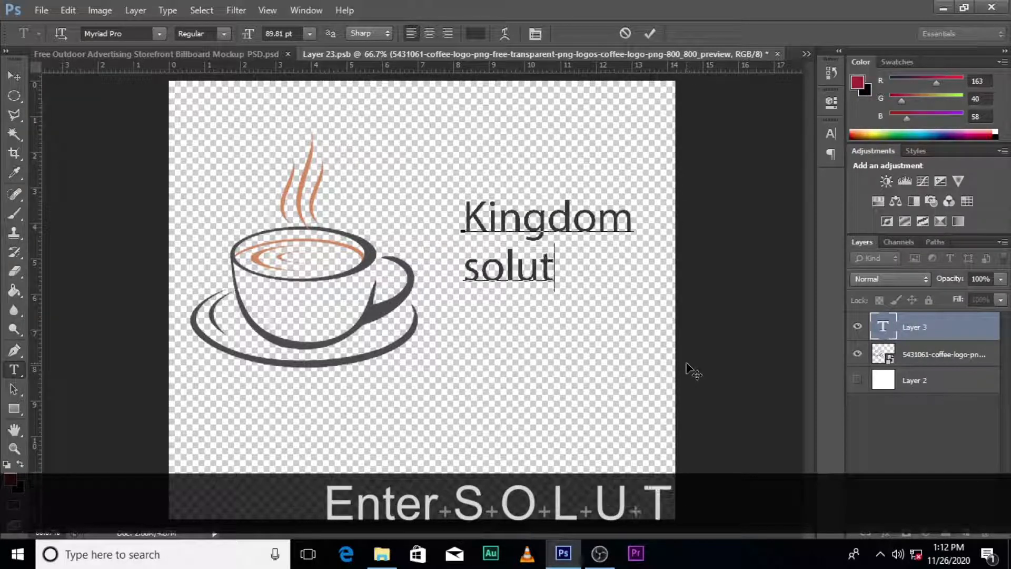
{"action": "type", "text": "ion"}
{"action": "left_click", "coordinate": [882, 315]}
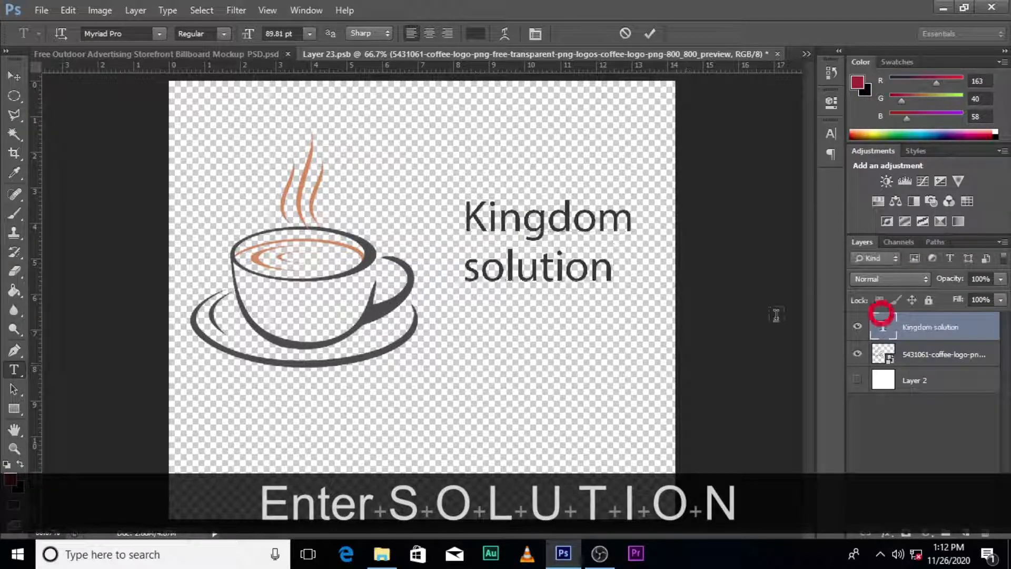
Capitalize the first letter of the second line so that it reads "Solution"
{"action": "left_click", "coordinate": [485, 275]}
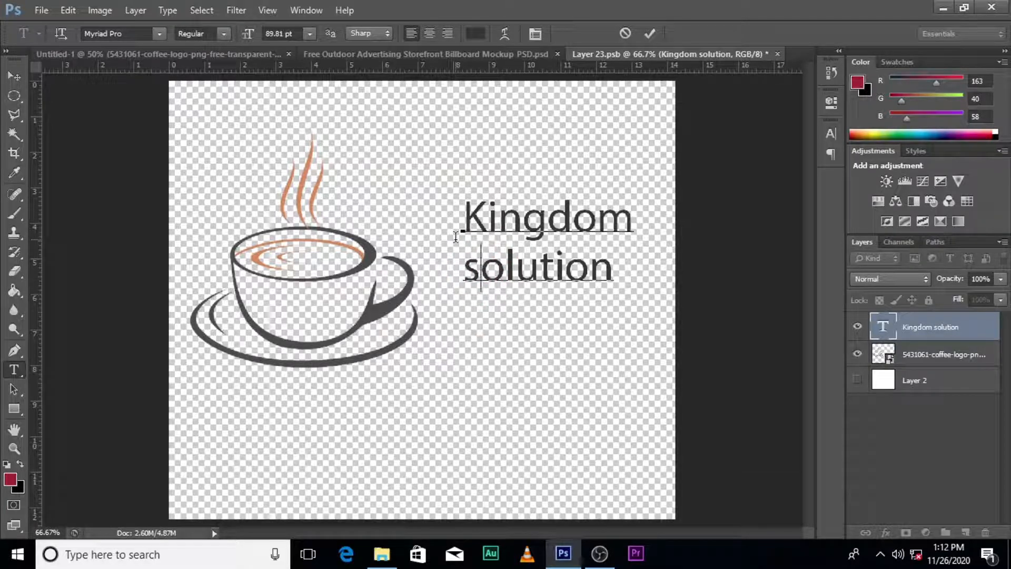
{"action": "key", "text": "BackSpace"}
{"action": "type", "text": "S"}
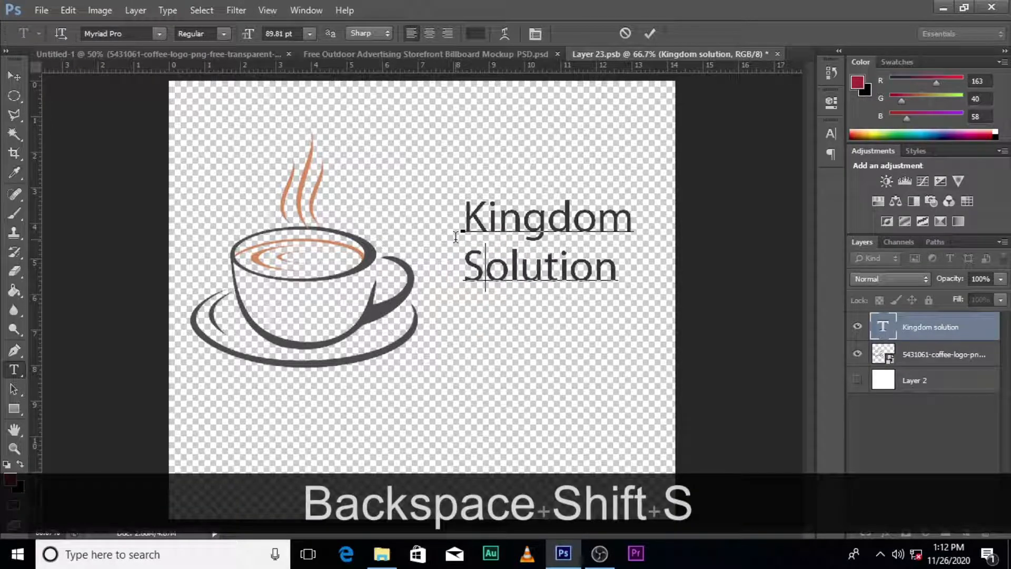
{"action": "left_click", "coordinate": [914, 322]}
Change the font of the Kingdom Solution text to Vivaldi
{"action": "left_click", "coordinate": [829, 132]}
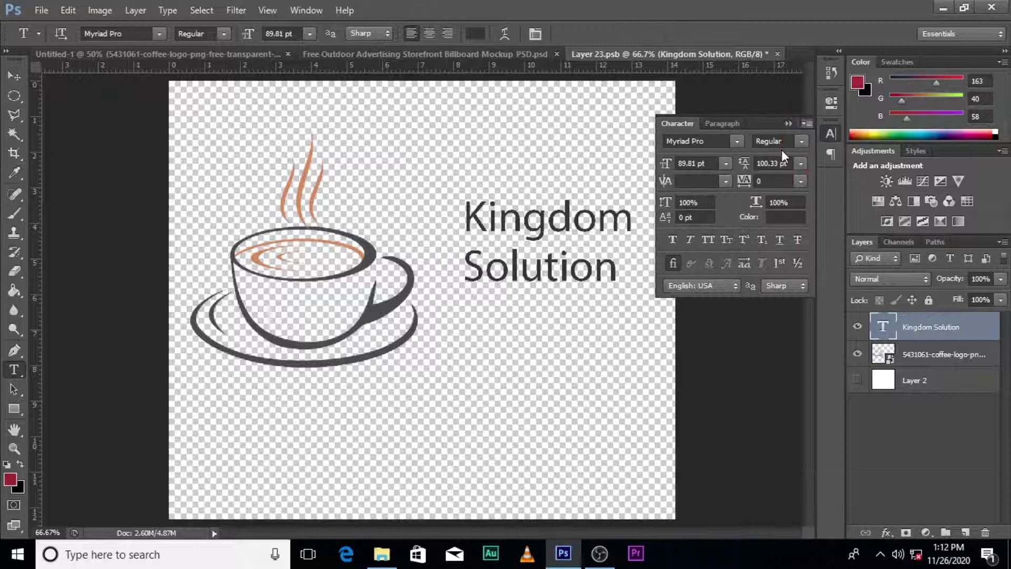
{"action": "left_click", "coordinate": [738, 141]}
{"action": "left_click_drag", "start_coordinate": [871, 330], "coordinate": [860, 384]}
{"action": "left_click", "coordinate": [738, 330]}
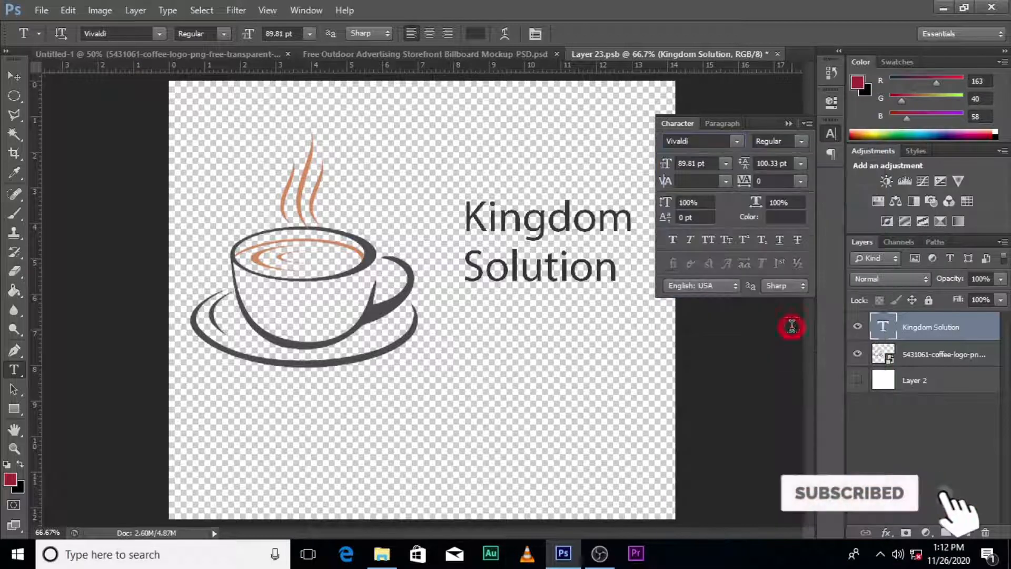
Color the Kingdom Solution text a very dark maroon and apply faux bold
{"action": "left_click", "coordinate": [777, 216]}
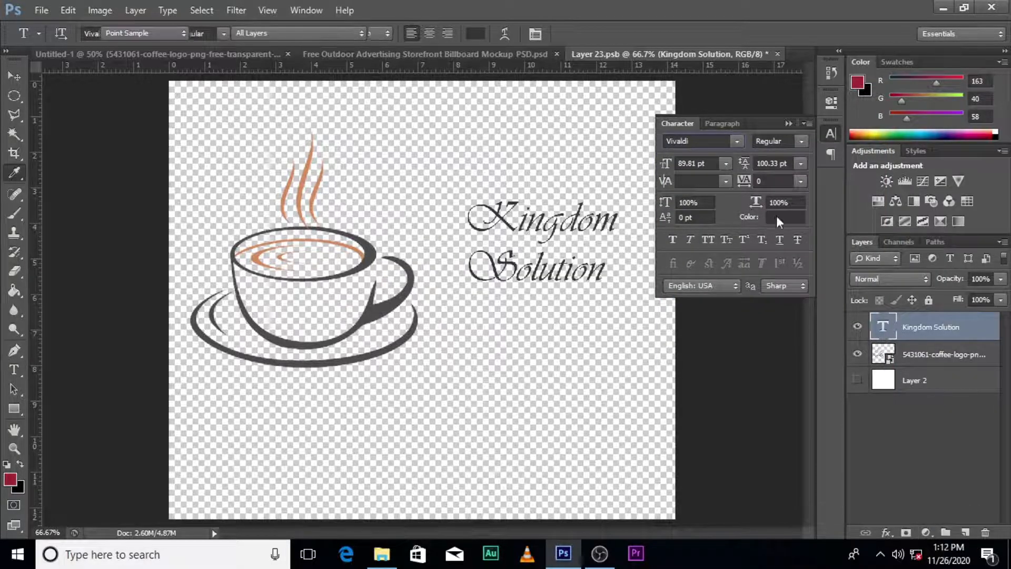
{"action": "left_click_drag", "start_coordinate": [655, 255], "coordinate": [649, 267]}
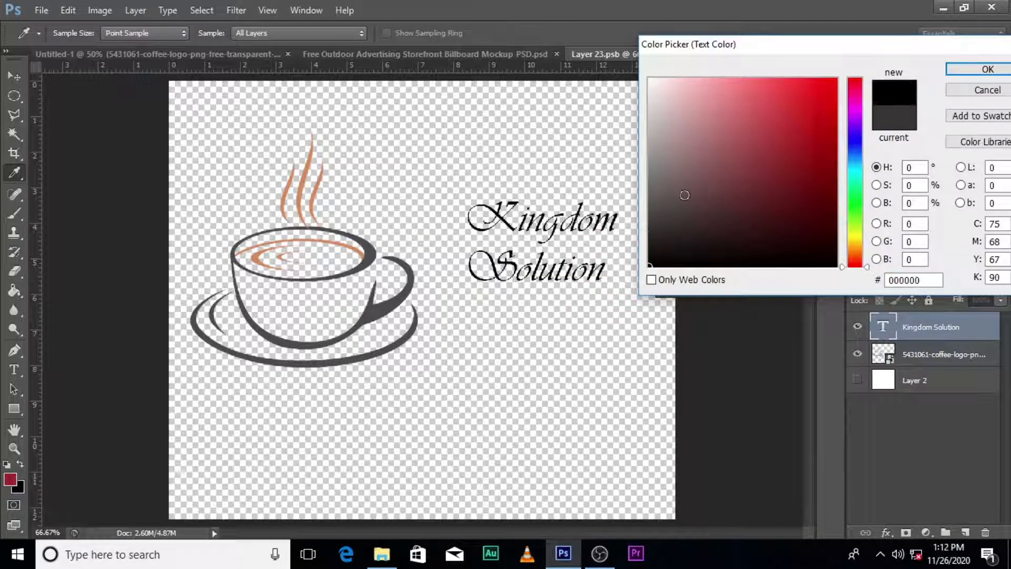
{"action": "left_click", "coordinate": [733, 196]}
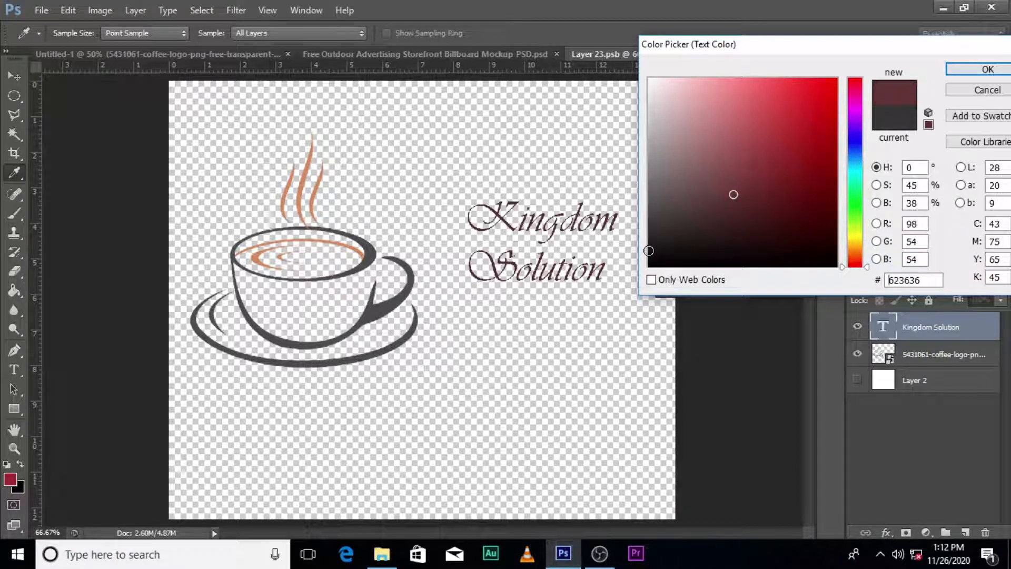
{"action": "left_click", "coordinate": [653, 246]}
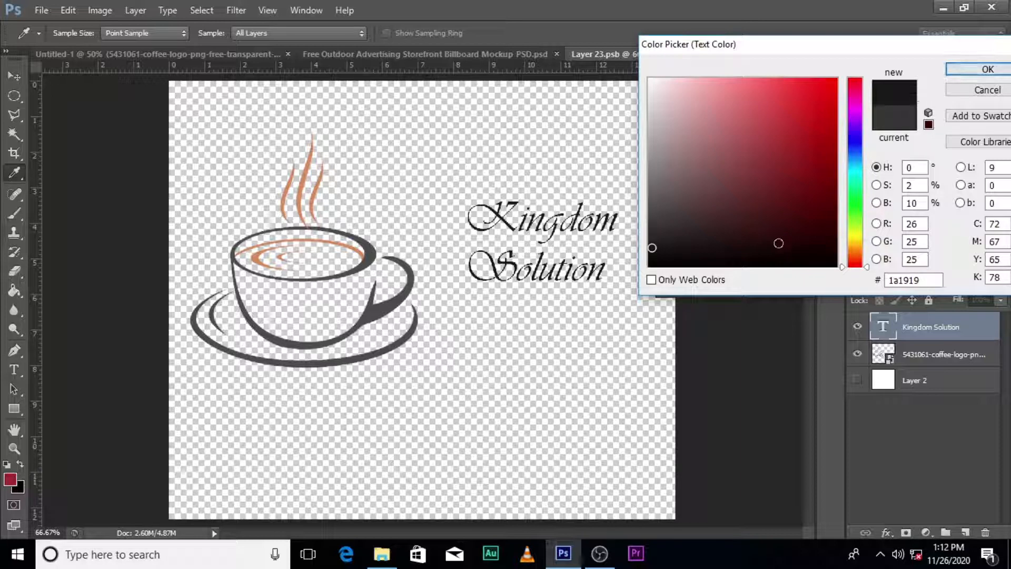
{"action": "left_click", "coordinate": [758, 233]}
{"action": "left_click", "coordinate": [988, 69]}
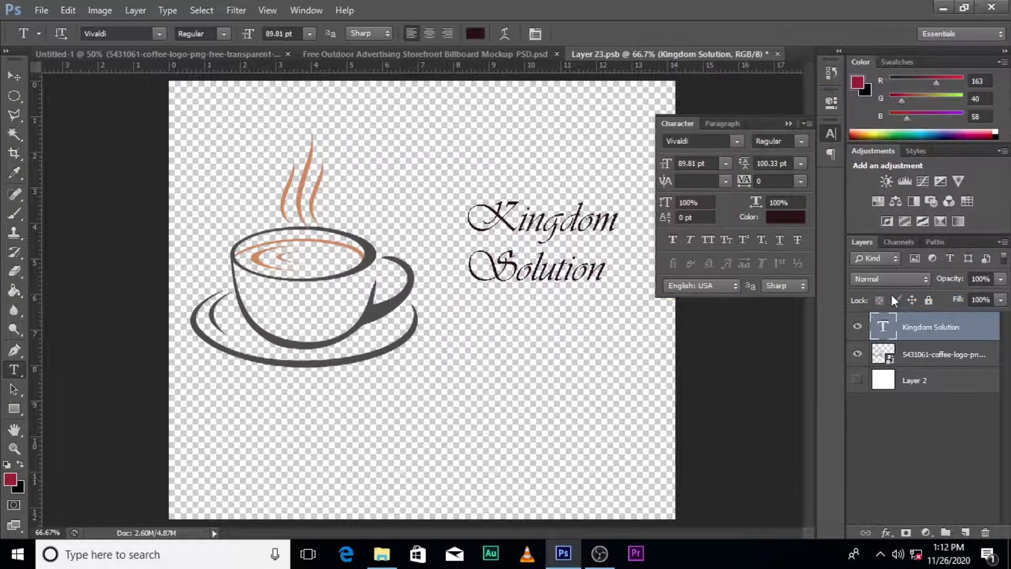
{"action": "left_click", "coordinate": [674, 236]}
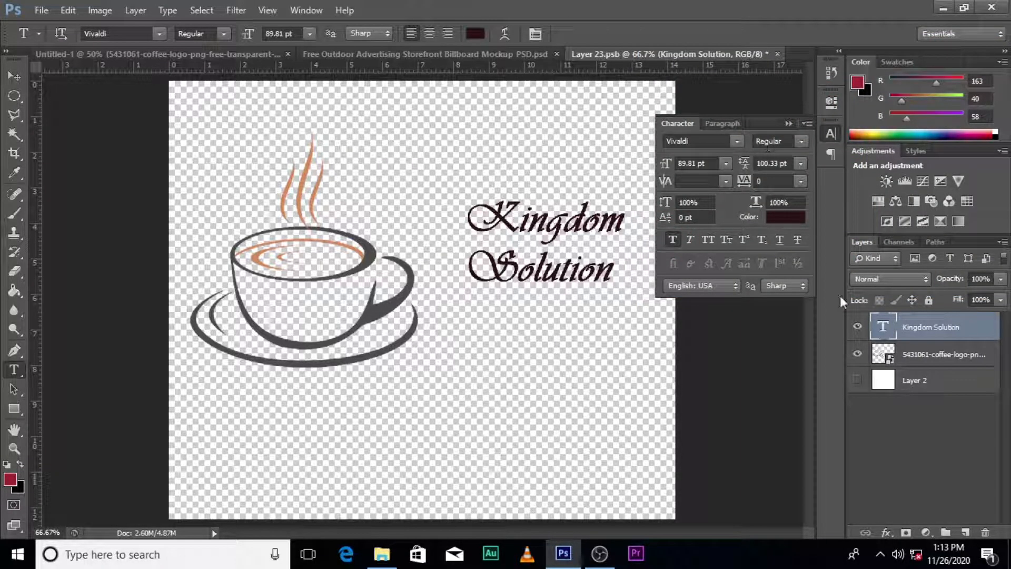
Enlarge the Kingdom Solution text to about 155 pt and position it across the right half of the canvas
{"action": "key", "text": "ctrl+t"}
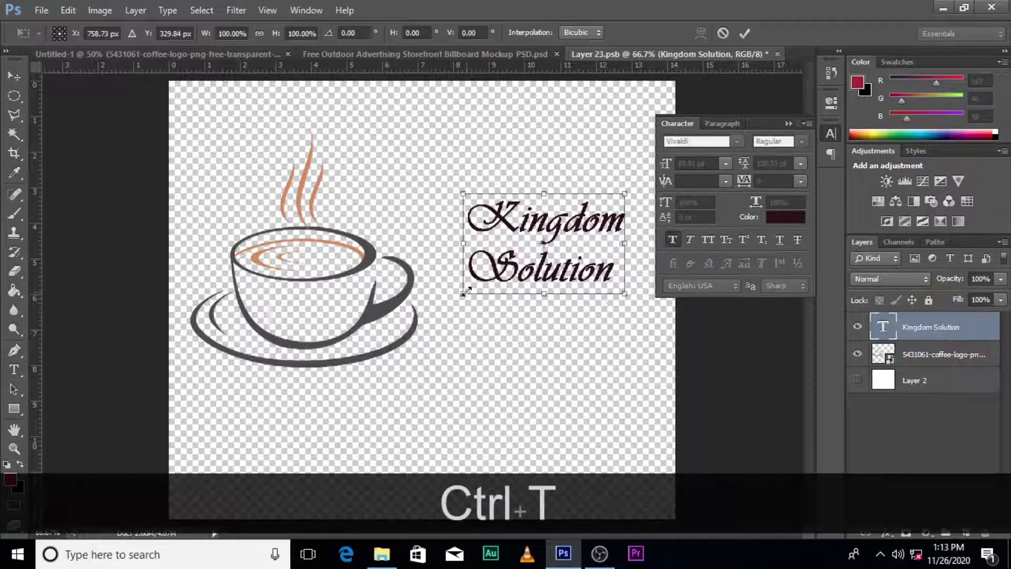
{"action": "left_click_drag", "start_coordinate": [467, 289], "coordinate": [419, 282]}
{"action": "left_click_drag", "start_coordinate": [559, 270], "coordinate": [527, 297]}
{"action": "key", "text": "Return"}
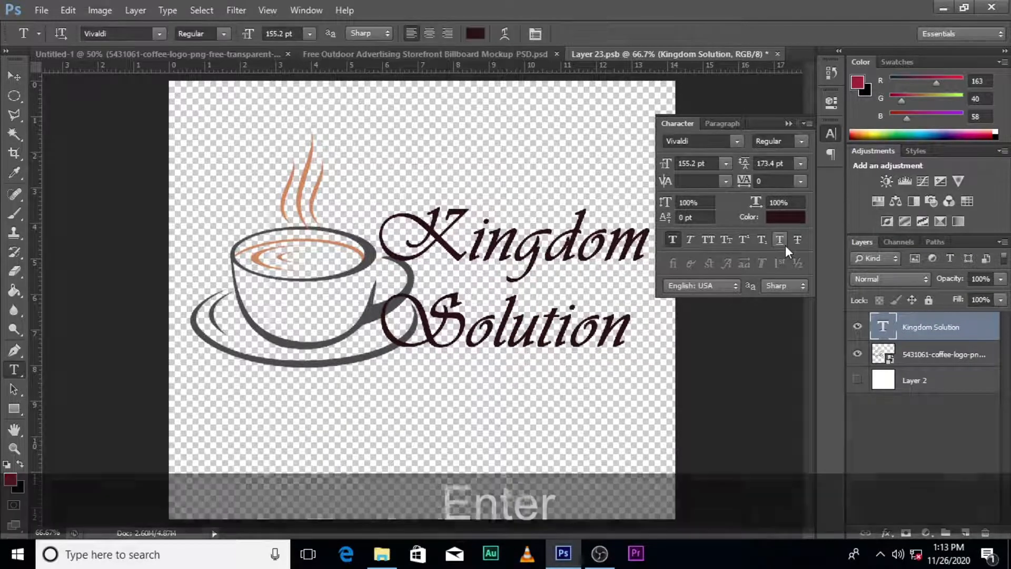
Scale down the coffee cup logo and move it left so it clears the Kingdom Solution text
{"action": "left_click", "coordinate": [918, 351]}
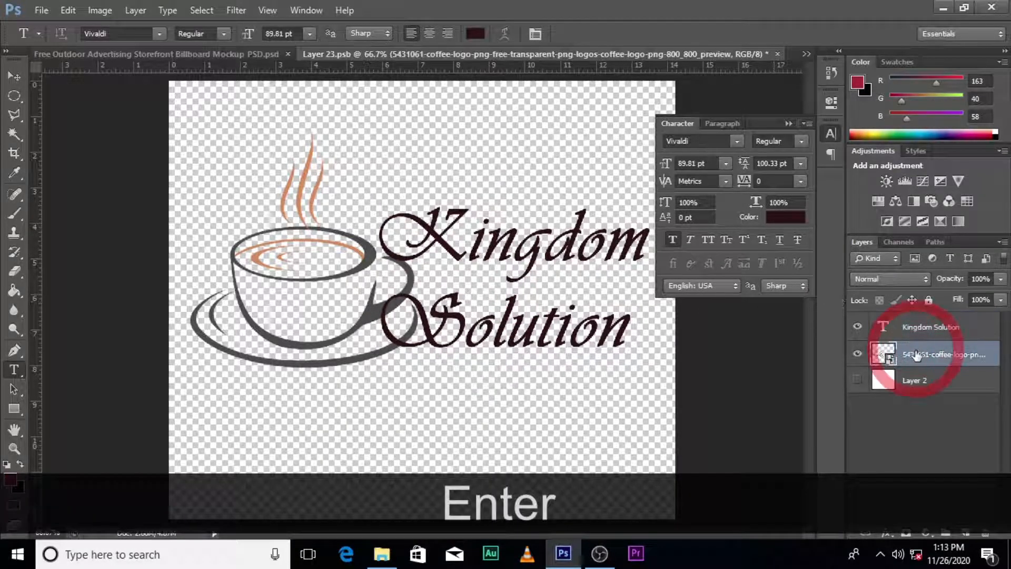
{"action": "key", "text": "ctrl+t"}
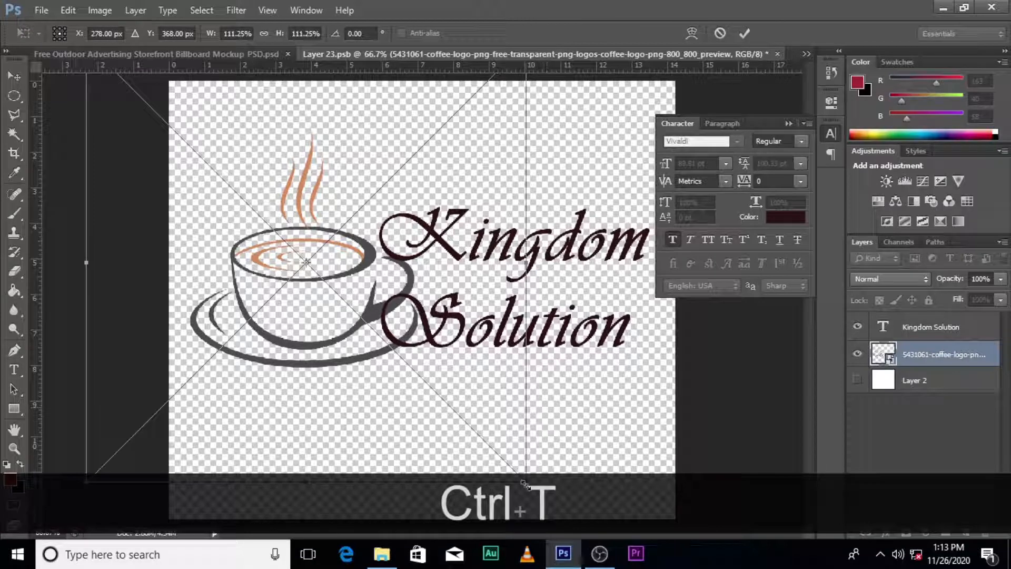
{"action": "left_click_drag", "start_coordinate": [525, 484], "coordinate": [477, 425]}
{"action": "left_click_drag", "start_coordinate": [398, 324], "coordinate": [365, 314]}
{"action": "key", "text": "Return"}
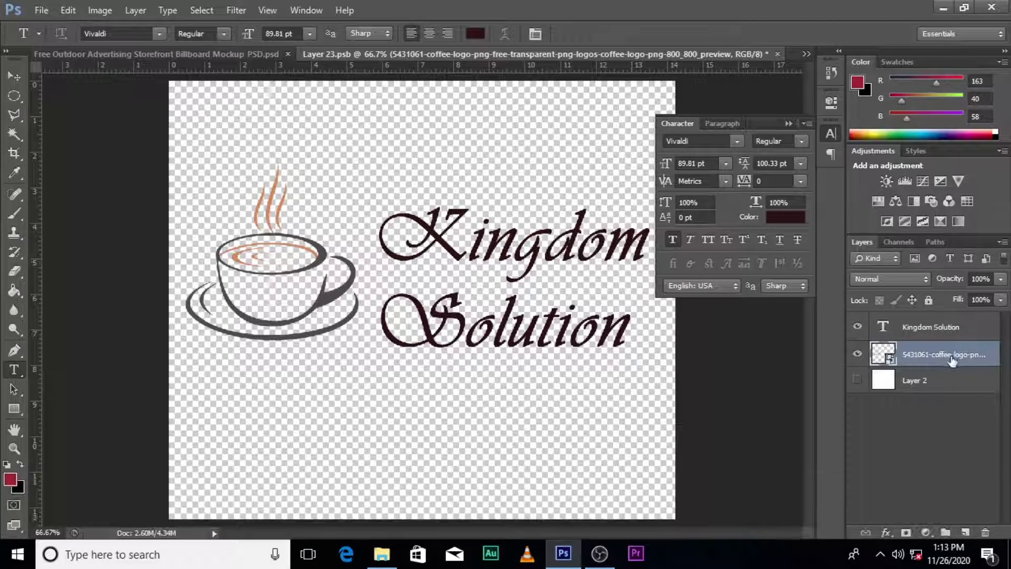
Add a text layer with the placeholder phone number below the coffee cup logo
{"action": "left_click", "coordinate": [976, 357]}
{"action": "key", "text": "t"}
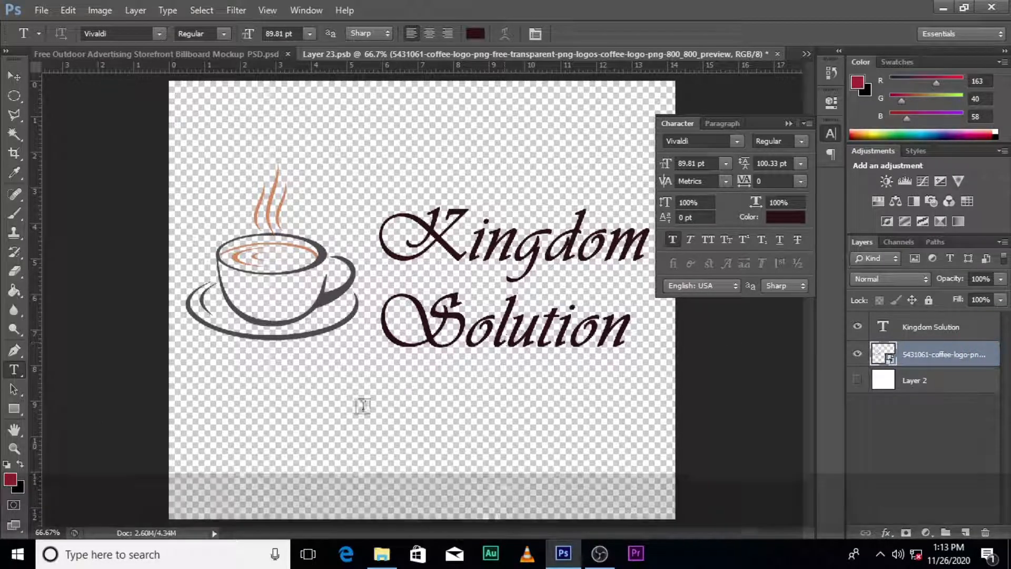
{"action": "left_click", "coordinate": [242, 439]}
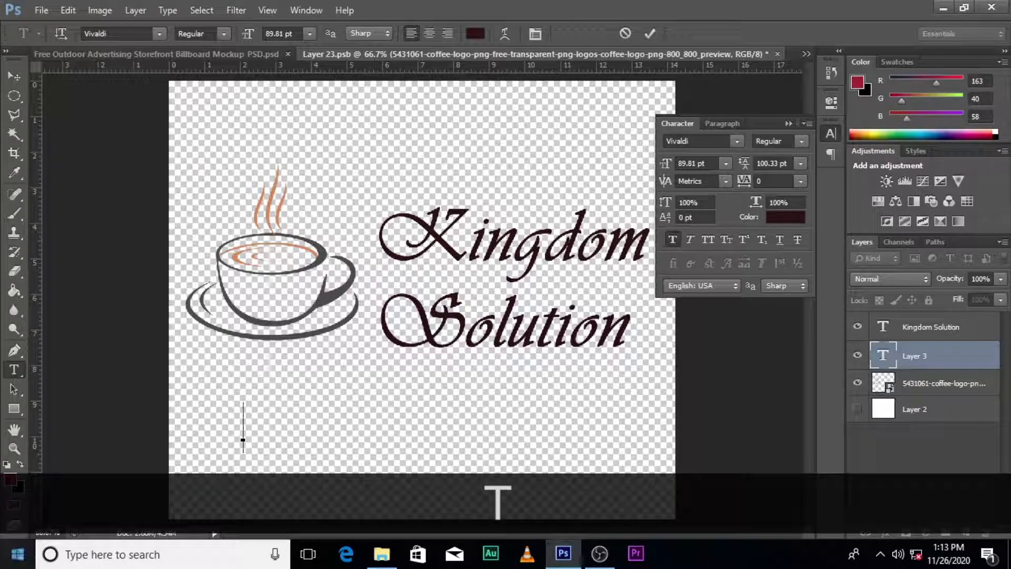
{"action": "type", "text": "020 0"}
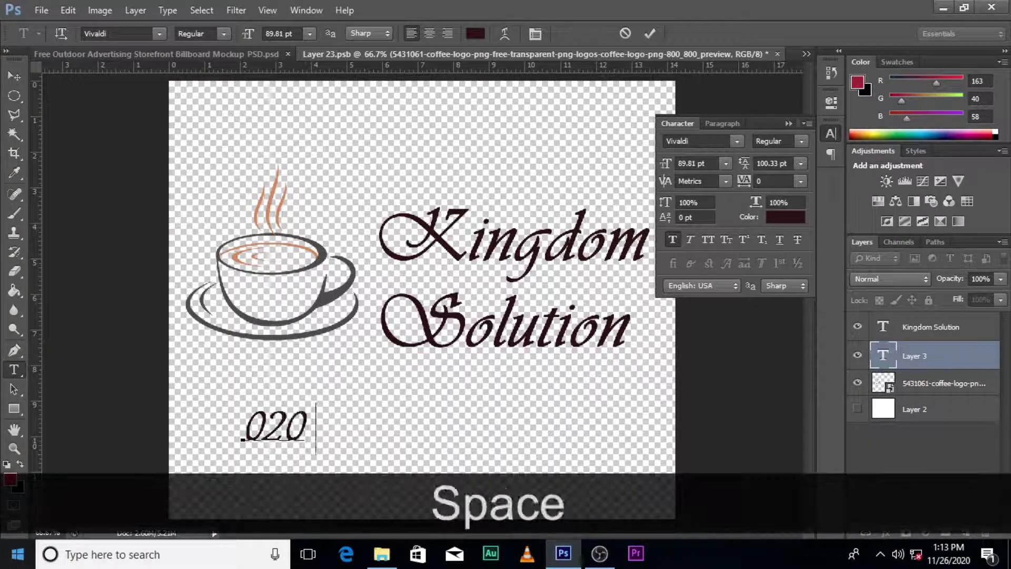
{"action": "type", "text": "00 0000"}
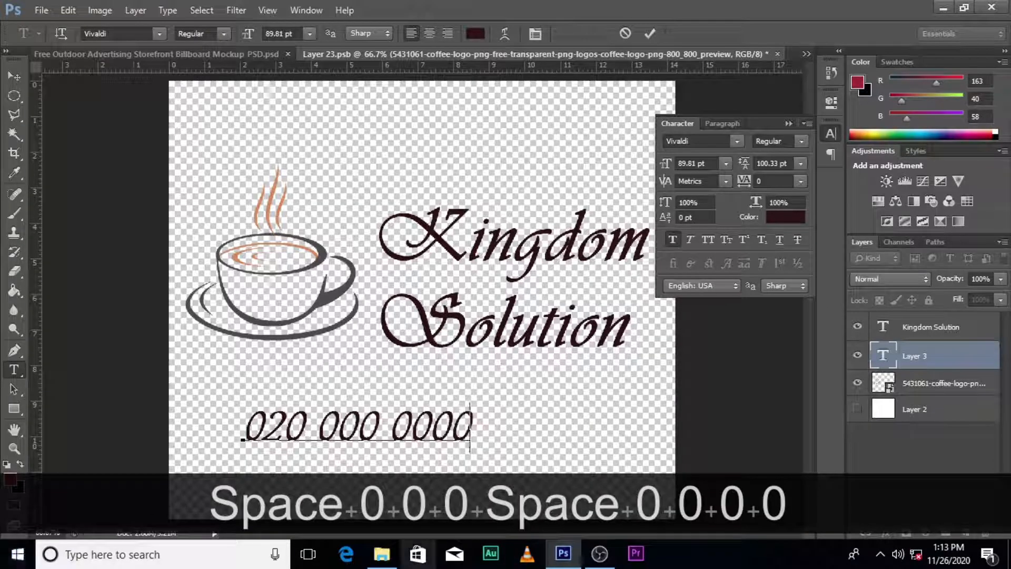
{"action": "left_click", "coordinate": [948, 349]}
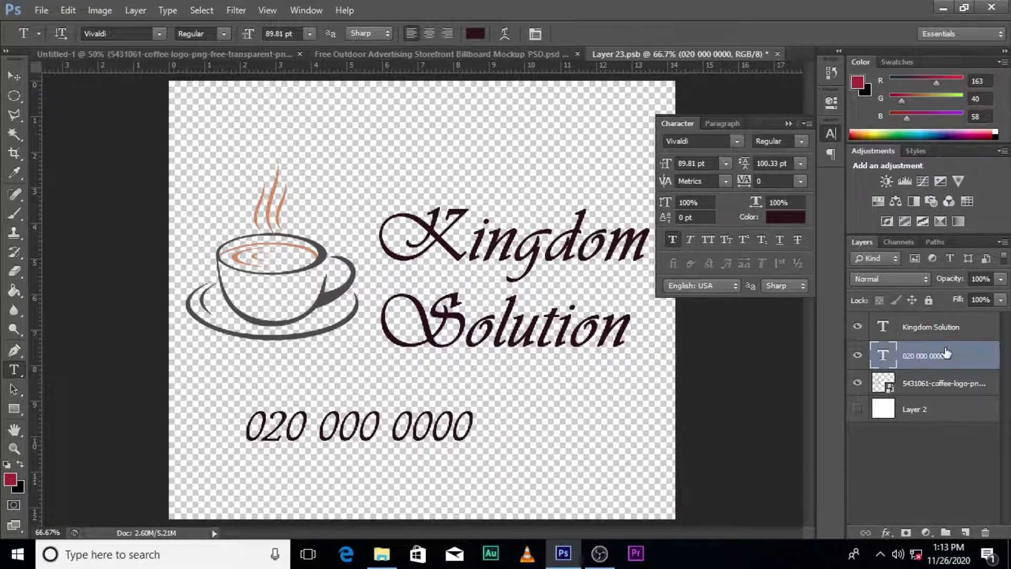
Scale the phone number text down to about 79 pt and align its start with the cup's left edge
{"action": "key", "text": "ctrl+t"}
{"action": "left_click_drag", "start_coordinate": [468, 454], "coordinate": [353, 431]}
{"action": "key", "text": "Return"}
Duplicate the phone number layer and place the copy to the right on the same line
{"action": "key", "text": "ctrl+j"}
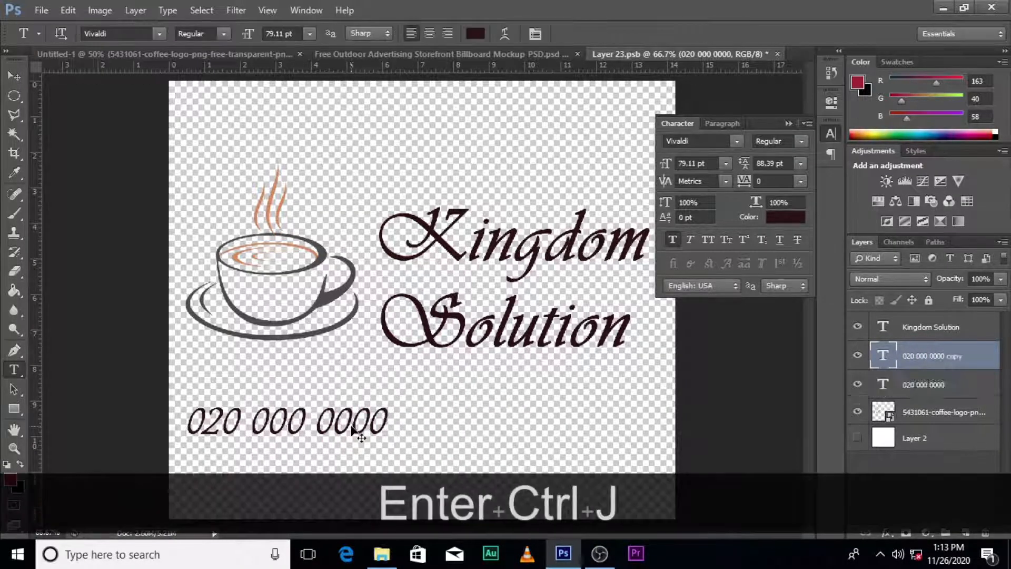
{"action": "key", "text": "v"}
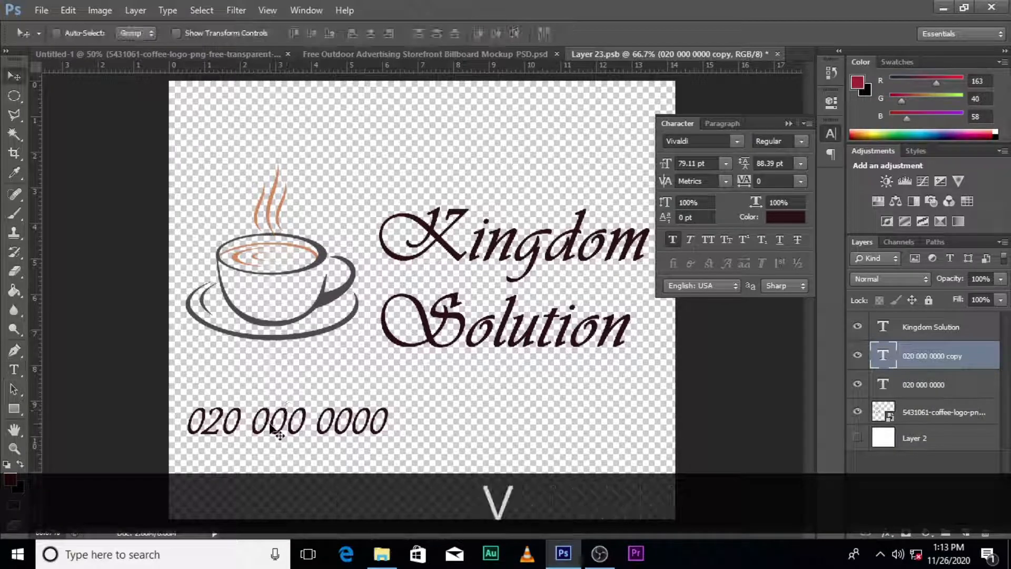
{"action": "left_click_drag", "start_coordinate": [273, 430], "coordinate": [532, 434]}
Append a space and a slash to the end of the left phone number
{"action": "double_click", "coordinate": [884, 385]}
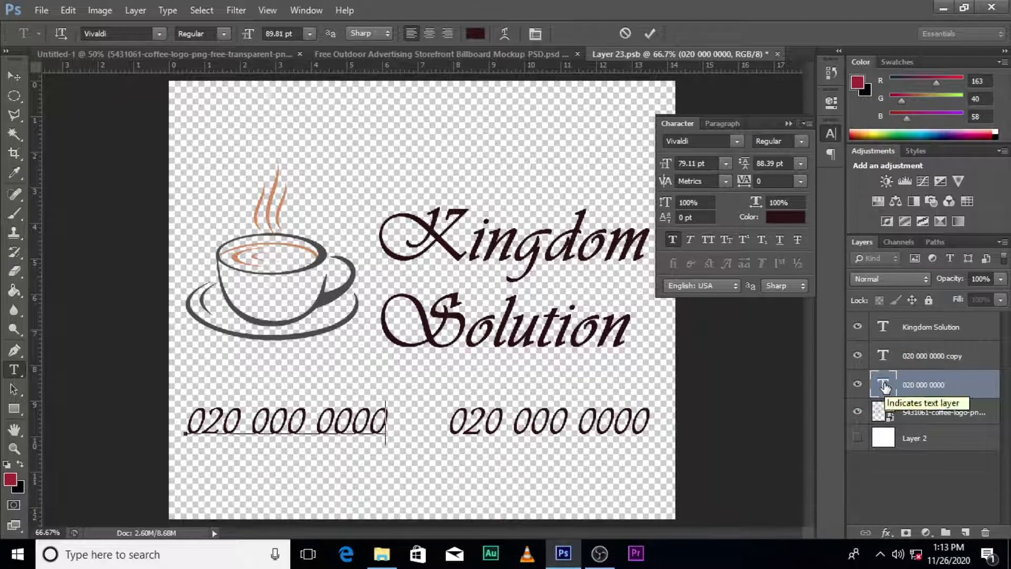
{"action": "key", "text": "Right"}
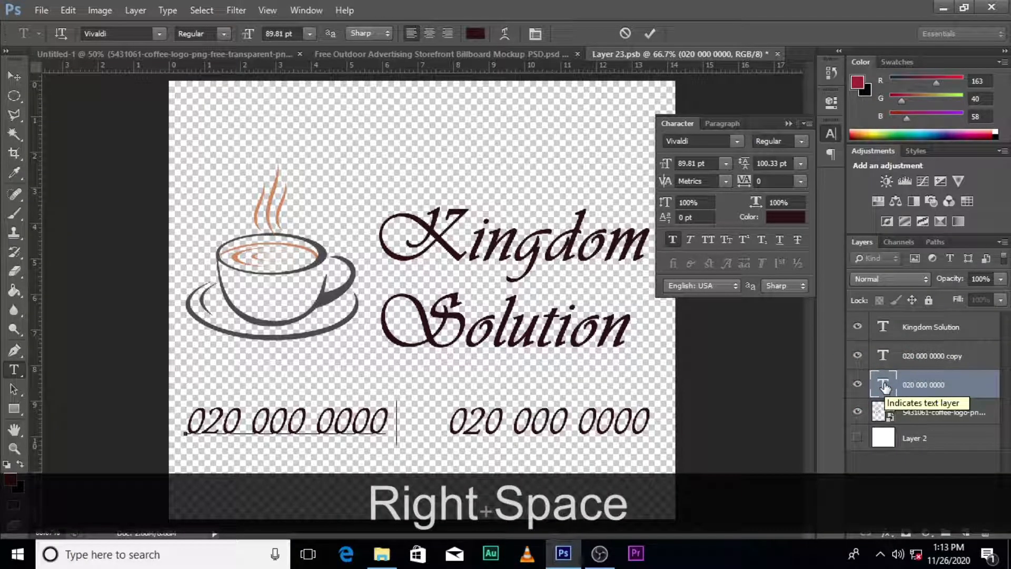
{"action": "type", "text": "/"}
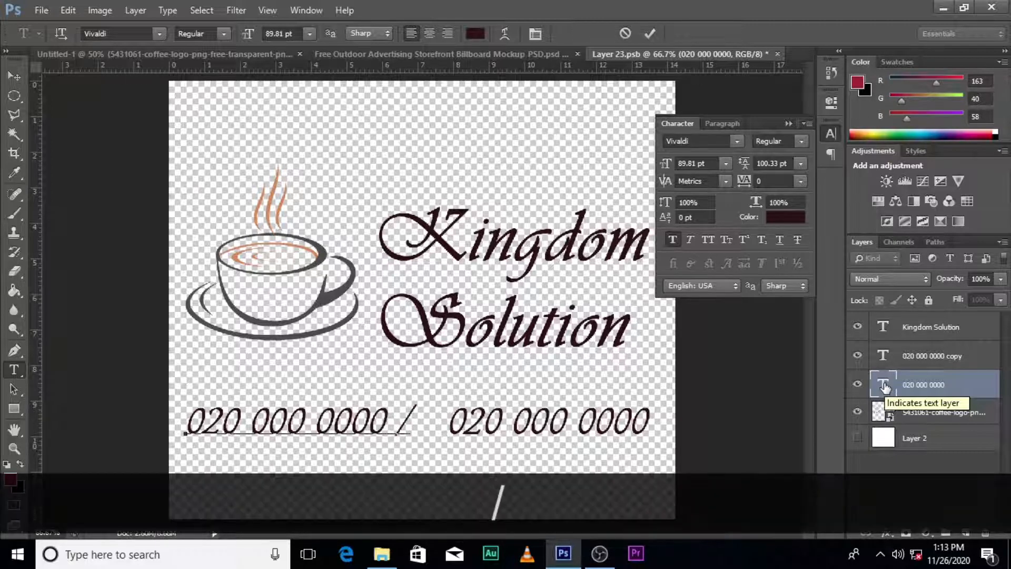
{"action": "left_click", "coordinate": [884, 385]}
Nudge the copied phone number left until it sits just after the slash
{"action": "left_click", "coordinate": [907, 363]}
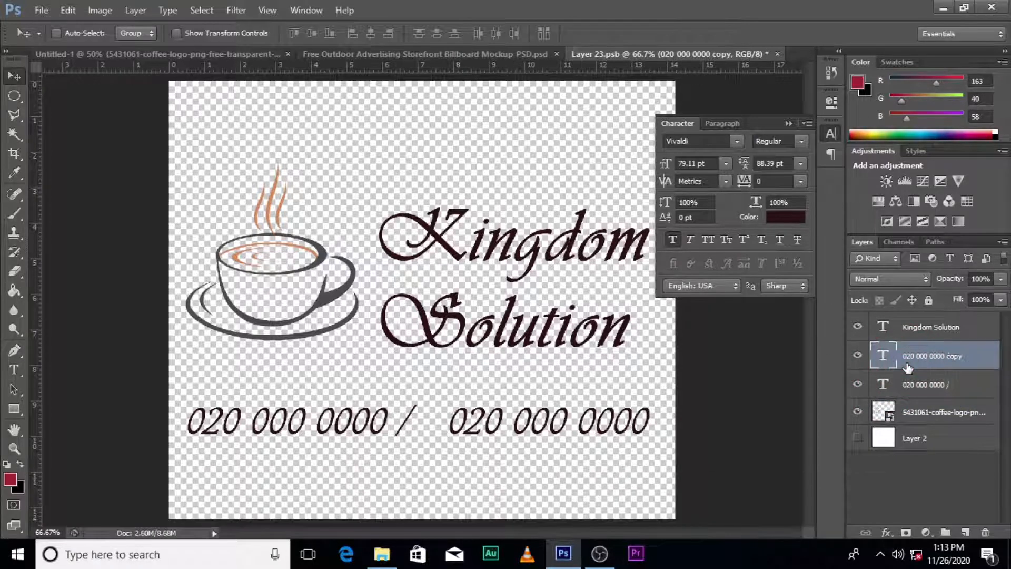
{"action": "key", "text": "Left"}
{"action": "key", "text": "Left"}
{"action": "key", "text": "Left"}
{"action": "key", "text": "Left"}
{"action": "key", "text": "Left"}
{"action": "key", "text": "Left"}
{"action": "key", "text": "Left"}
{"action": "key", "text": "Left"}
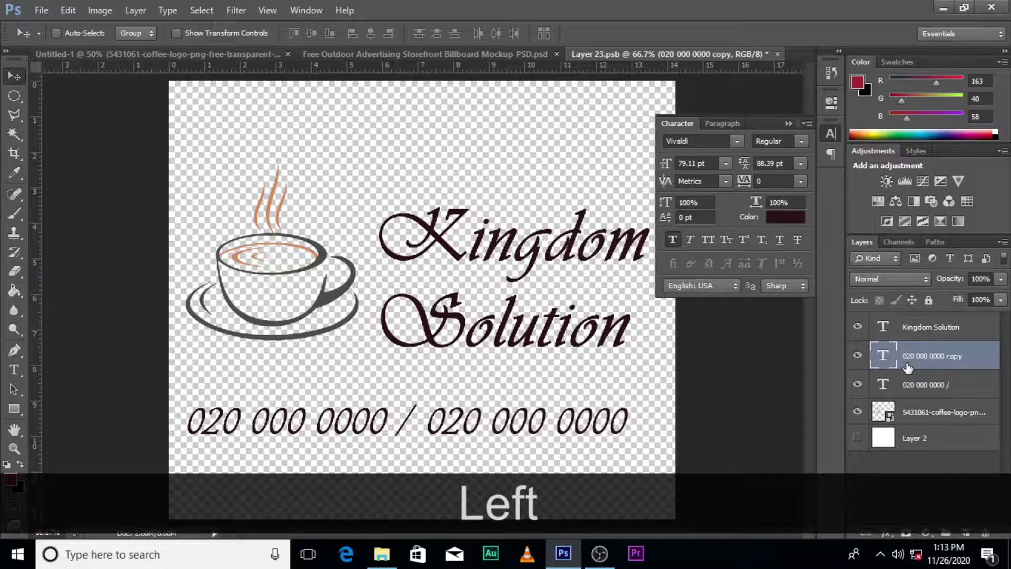
Change the font of both phone number layers to Arial
{"action": "left_click", "coordinate": [920, 386], "text": "ctrl"}
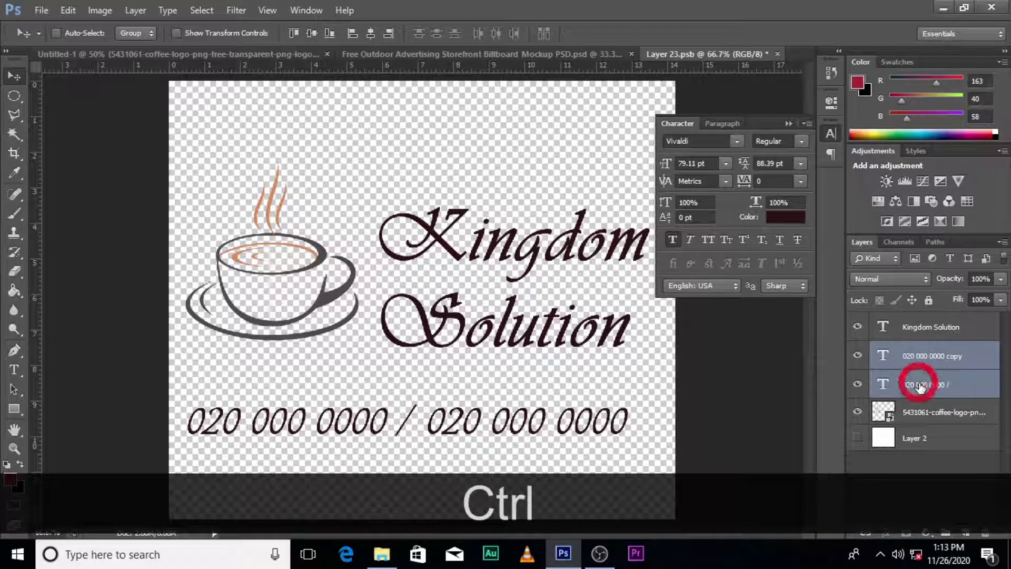
{"action": "left_click", "coordinate": [801, 141]}
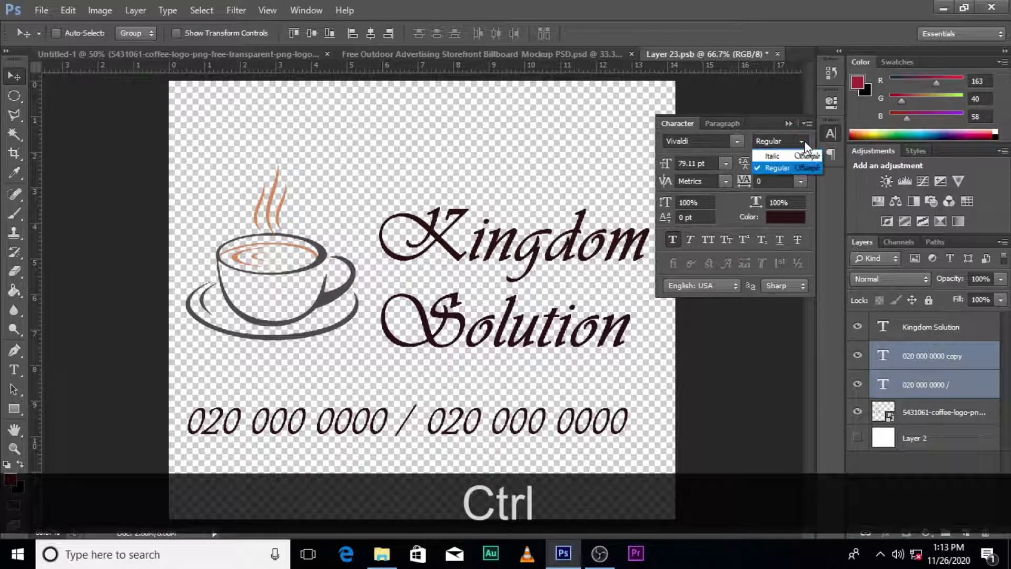
{"action": "left_click", "coordinate": [729, 143]}
{"action": "left_click", "coordinate": [735, 139]}
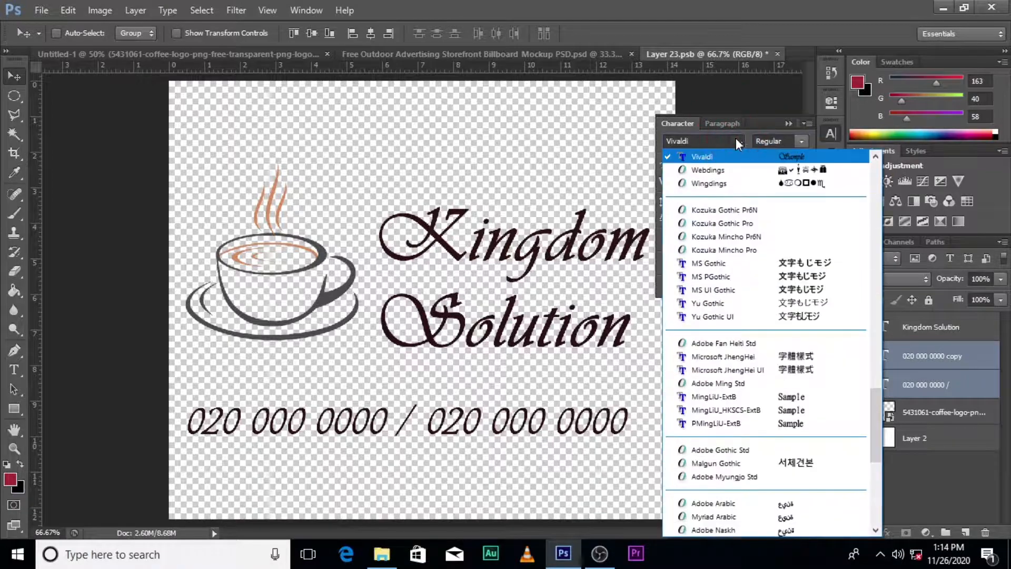
{"action": "scroll", "coordinate": [798, 288], "scroll_direction": "up", "scroll_amount": 15}
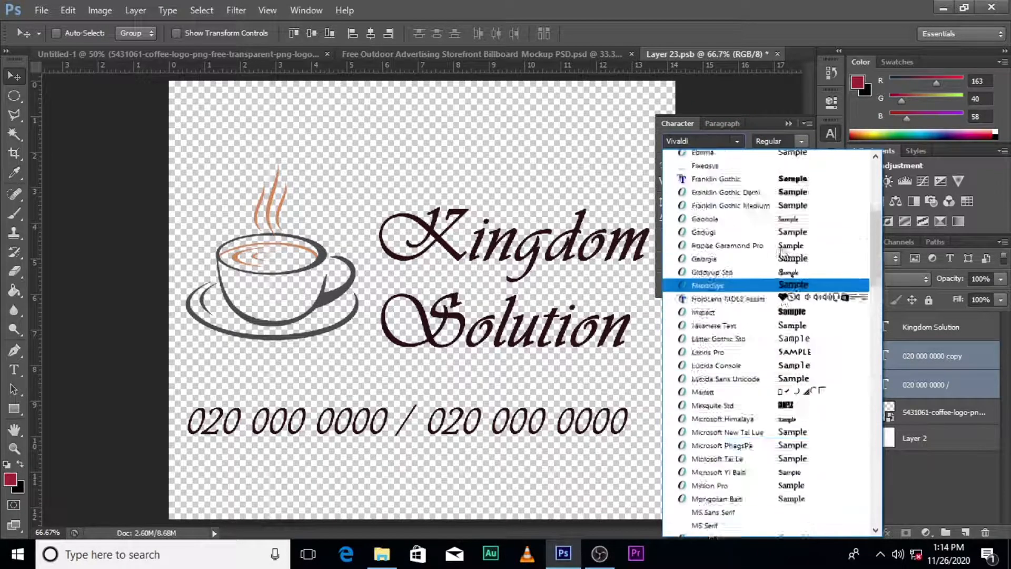
{"action": "scroll", "coordinate": [774, 244], "scroll_direction": "up", "scroll_amount": 5}
{"action": "left_click", "coordinate": [740, 166]}
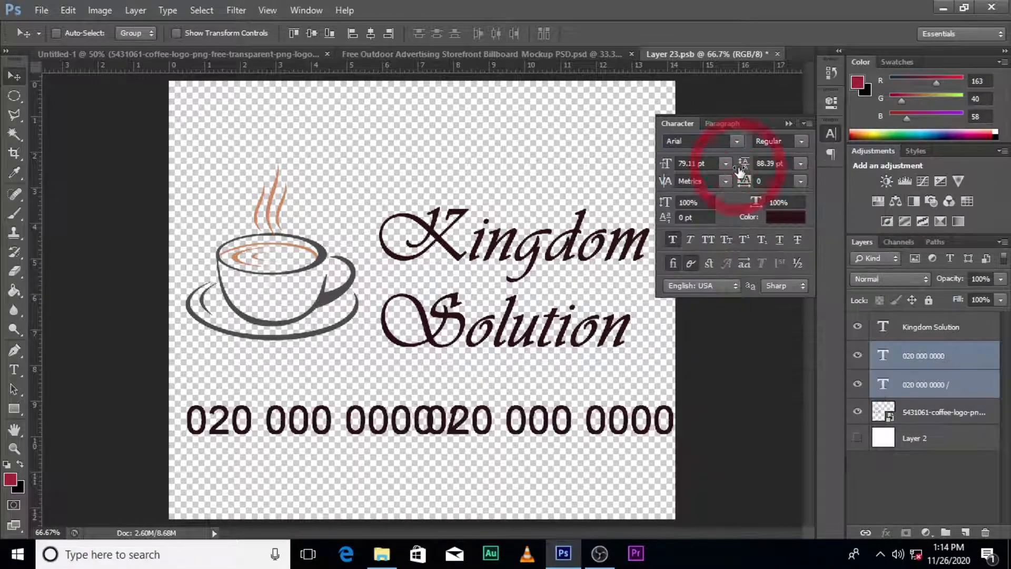
Turn on faux italic and turn off faux bold for both phone numbers, and scale them down about their centre to 74.84 pt
{"action": "left_click", "coordinate": [689, 239]}
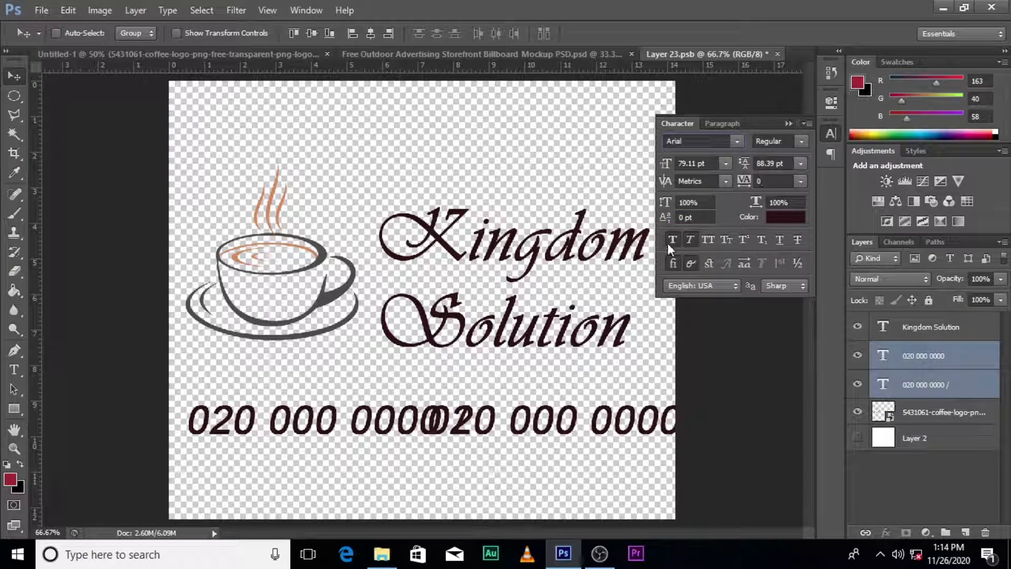
{"action": "left_click", "coordinate": [672, 239]}
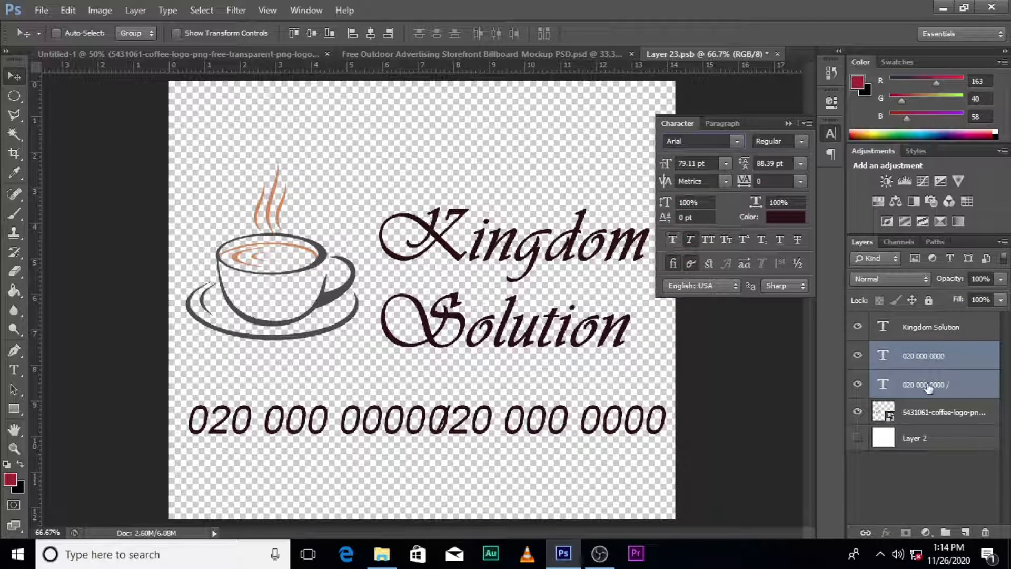
{"action": "key", "text": "ctrl+t"}
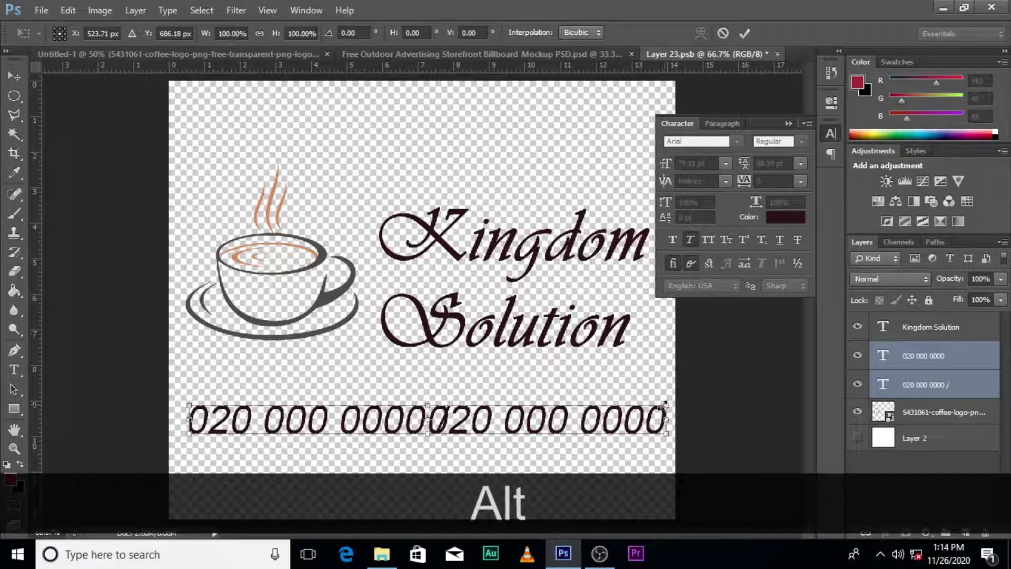
{"action": "mouse_move", "coordinate": [668, 403]}
{"action": "left_mouse_down"}
{"action": "mouse_move", "coordinate": [639, 408]}
{"action": "mouse_move", "coordinate": [656, 401]}
{"action": "left_mouse_up"}
{"action": "key", "text": "alt+shift+Return"}
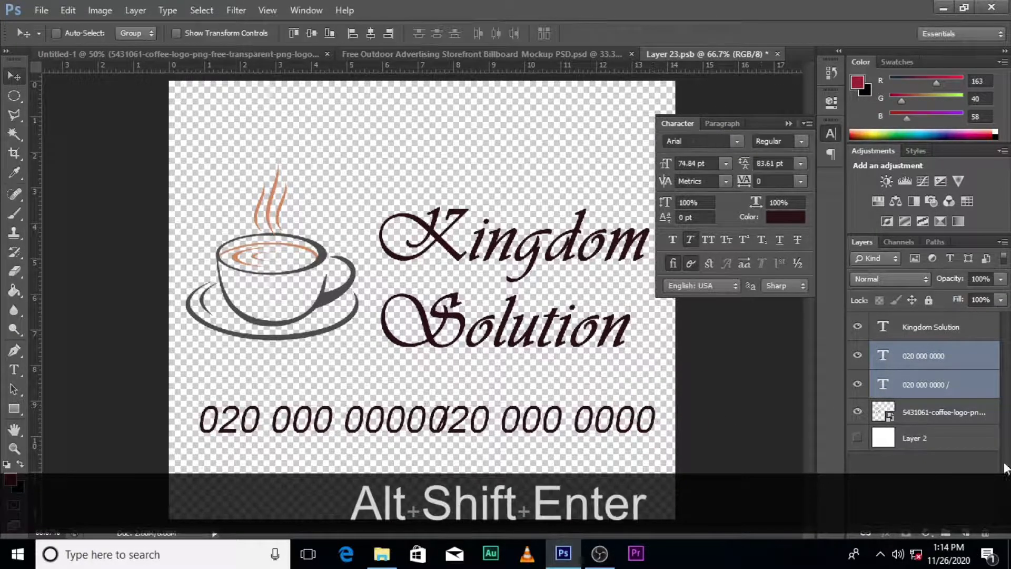
Scale both phone number layers down together about their centre to a font size of 66.67 pt
{"action": "left_click", "coordinate": [888, 390]}
{"action": "key", "text": "ctrl"}
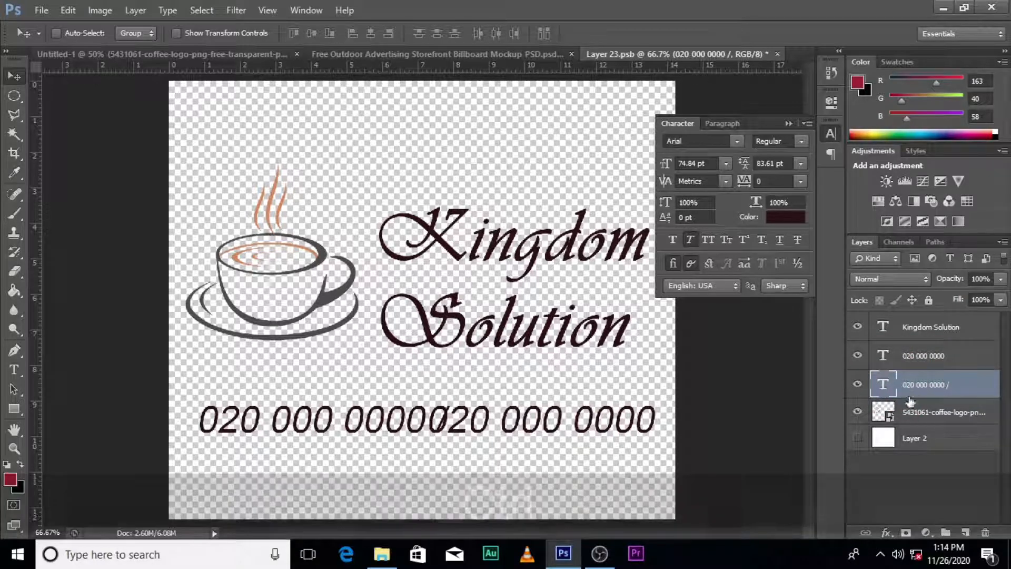
{"action": "left_click", "coordinate": [920, 367], "text": "ctrl"}
{"action": "key", "text": "ctrl+t"}
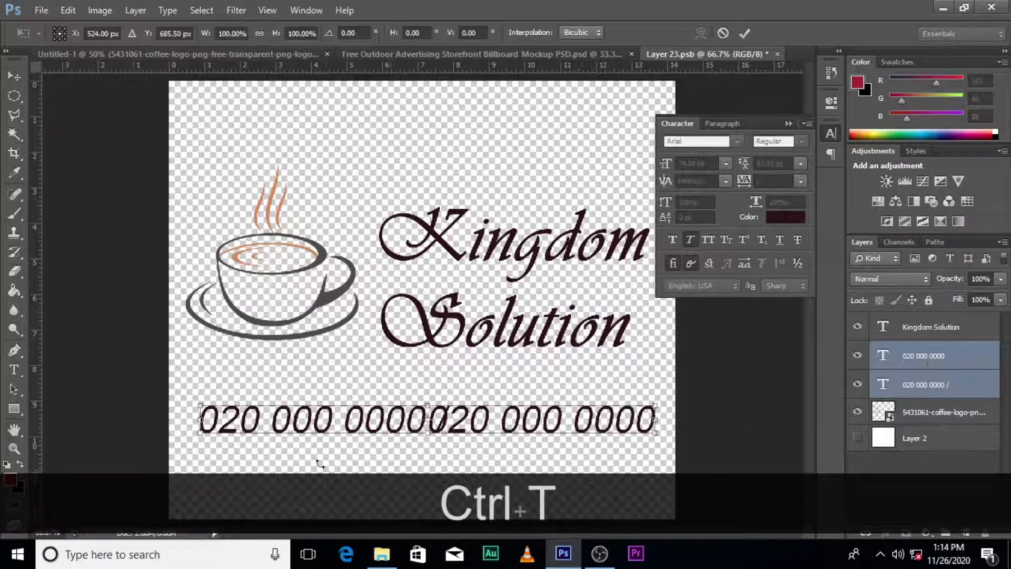
{"action": "left_click_drag", "start_coordinate": [657, 435], "coordinate": [632, 411]}
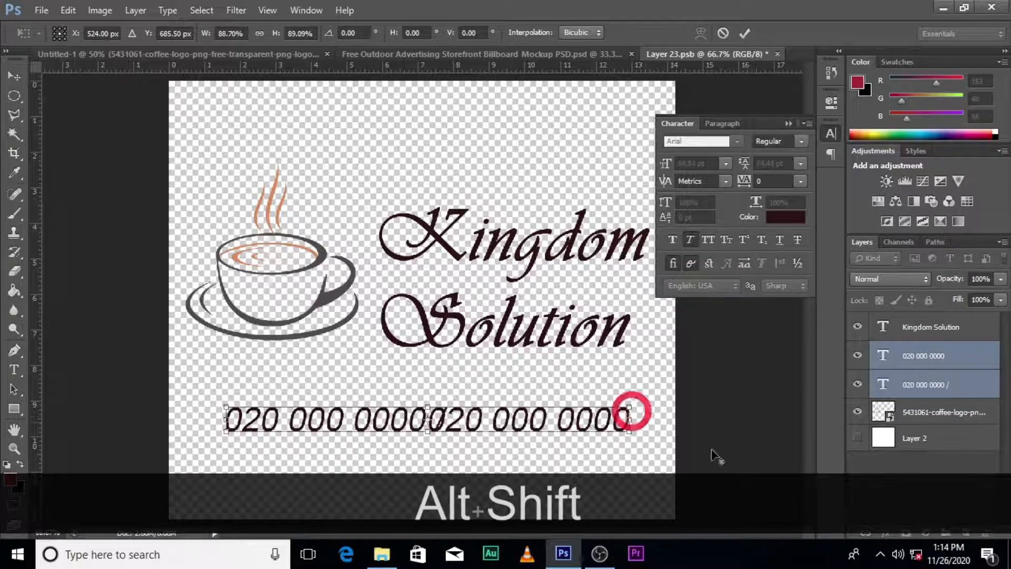
{"action": "key", "text": "Return"}
Nudge the second phone number to the right until it clears the slash with a small gap
{"action": "left_click", "coordinate": [909, 362]}
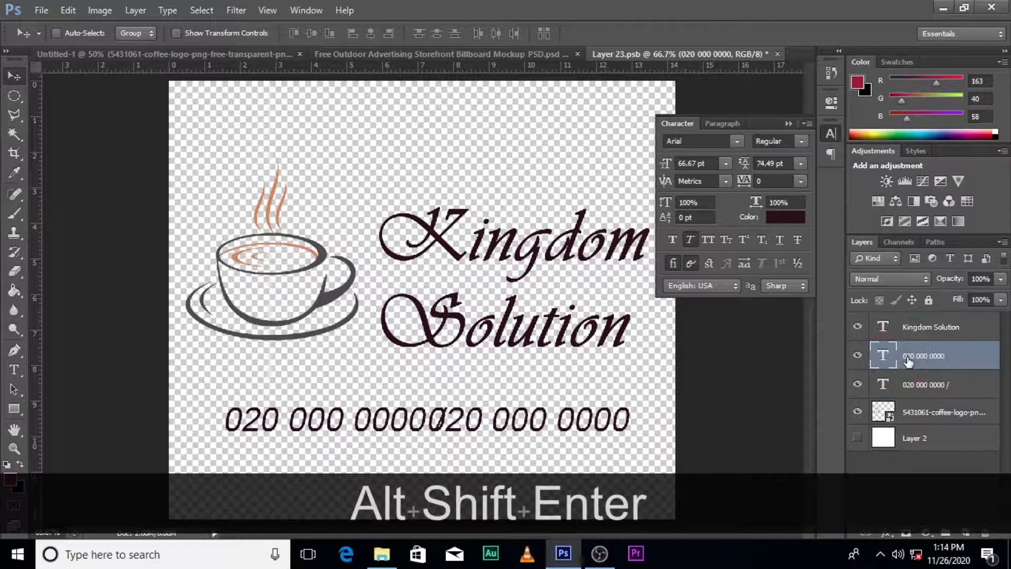
{"action": "key", "text": "v"}
{"action": "key", "text": "Right"}
{"action": "key", "text": "Right"}
{"action": "key", "text": "Right"}
{"action": "key", "text": "Right"}
{"action": "key", "text": "Right"}
{"action": "key", "text": "Right"}
{"action": "key", "text": "Right"}
{"action": "key", "text": "Right"}
{"action": "key", "text": "Right"}
{"action": "key", "text": "Right"}
{"action": "key", "text": "Right"}
{"action": "key", "text": "Right"}
{"action": "key", "text": "Right"}
{"action": "key", "text": "Right"}
{"action": "key", "text": "Right"}
{"action": "key", "text": "Right"}
{"action": "key", "text": "Right"}
{"action": "key", "text": "Right"}
{"action": "key", "text": "Right"}
{"action": "key", "text": "Right"}
{"action": "key", "text": "Right"}
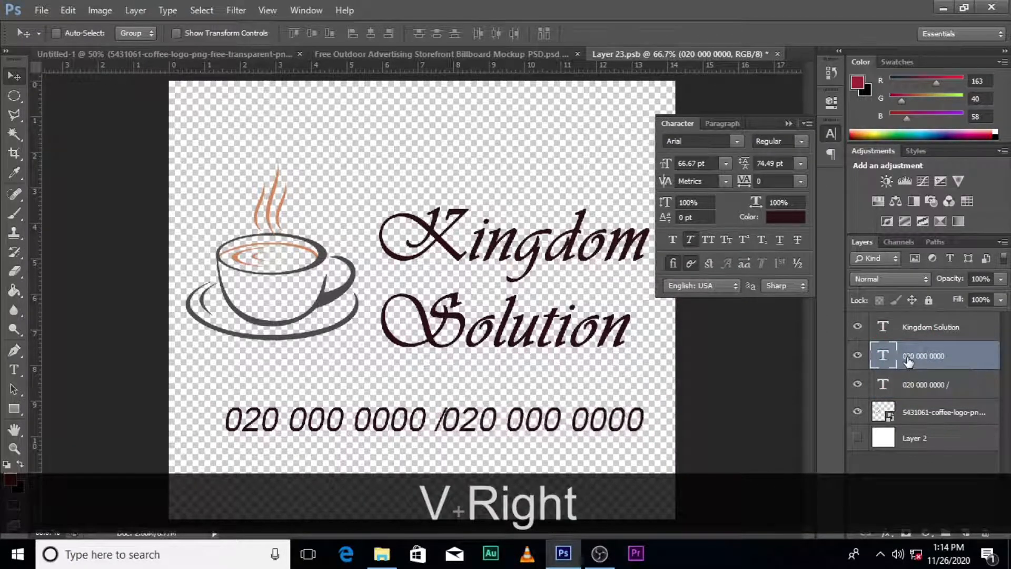
{"action": "key", "text": "Right"}
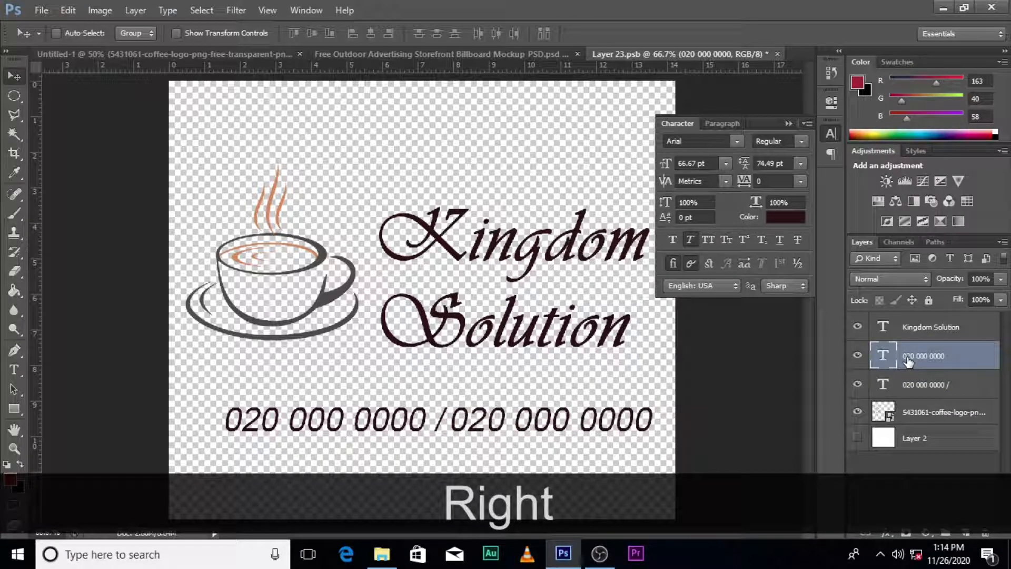
{"action": "key", "text": "Right"}
Select both phone number layers and shift them together slightly left and down toward the lower edge of the canvas
{"action": "key", "text": "shift"}
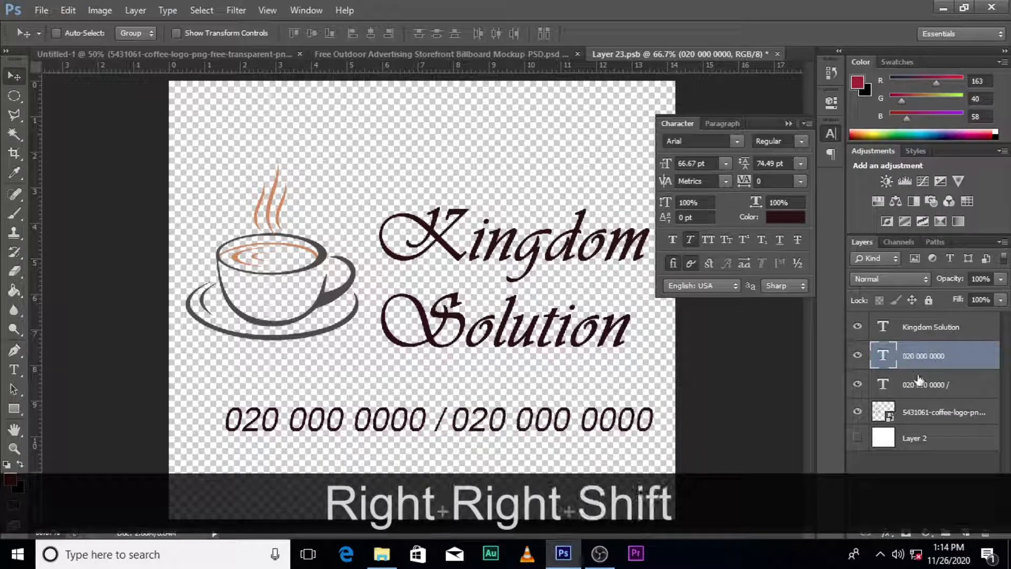
{"action": "left_click", "coordinate": [919, 382], "text": "shift"}
{"action": "key", "text": "shift+Left"}
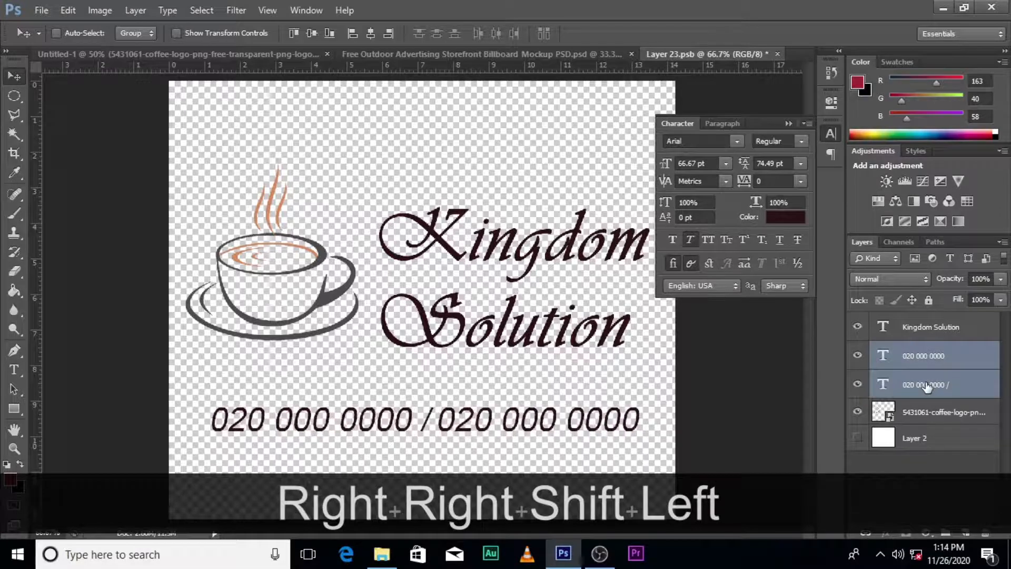
{"action": "key", "text": "Right"}
{"action": "key", "text": "Down"}
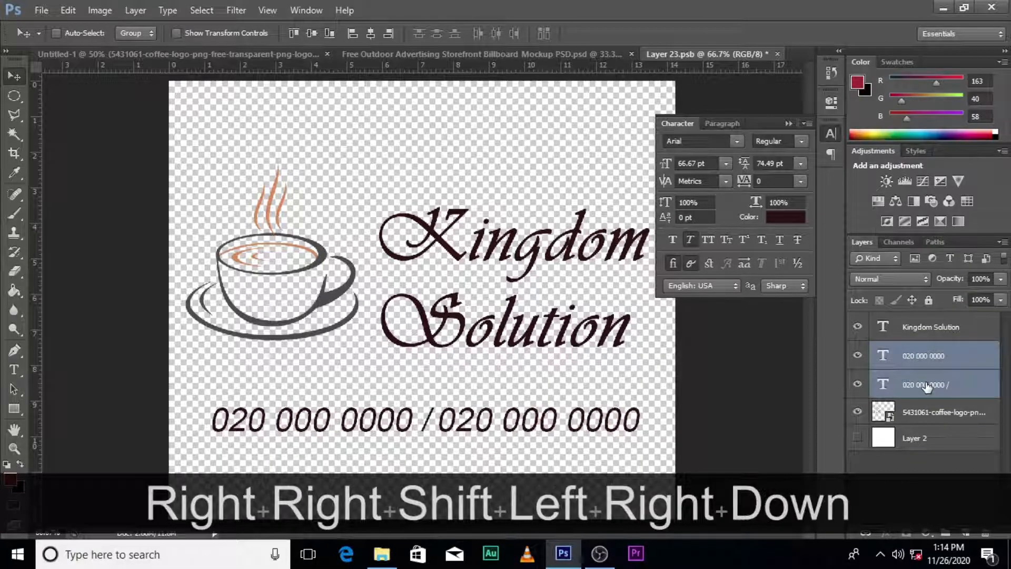
{"action": "key", "text": "Down"}
{"action": "key", "text": "Down"}
{"action": "key", "text": "Down"}
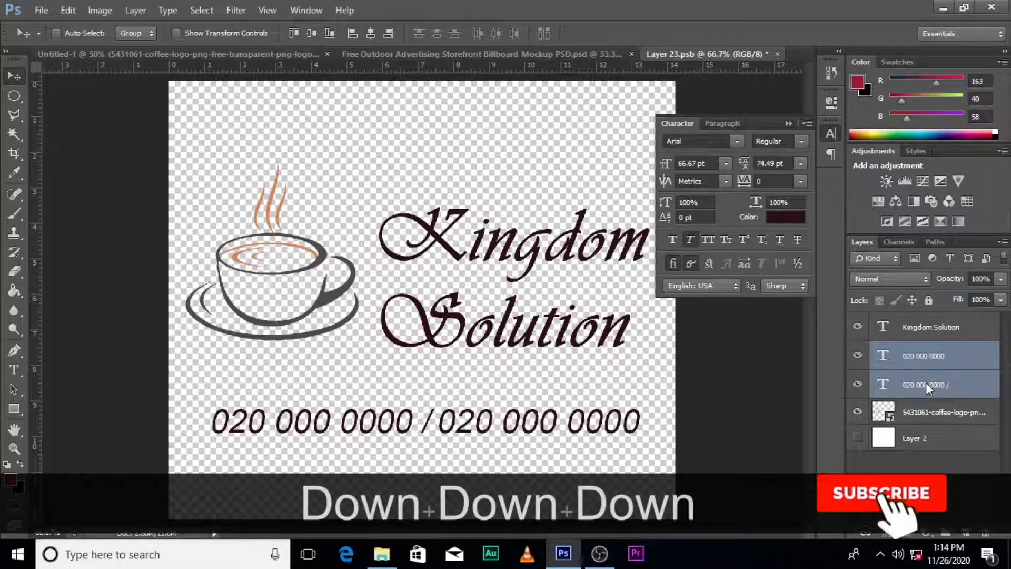
{"action": "key", "text": "Down"}
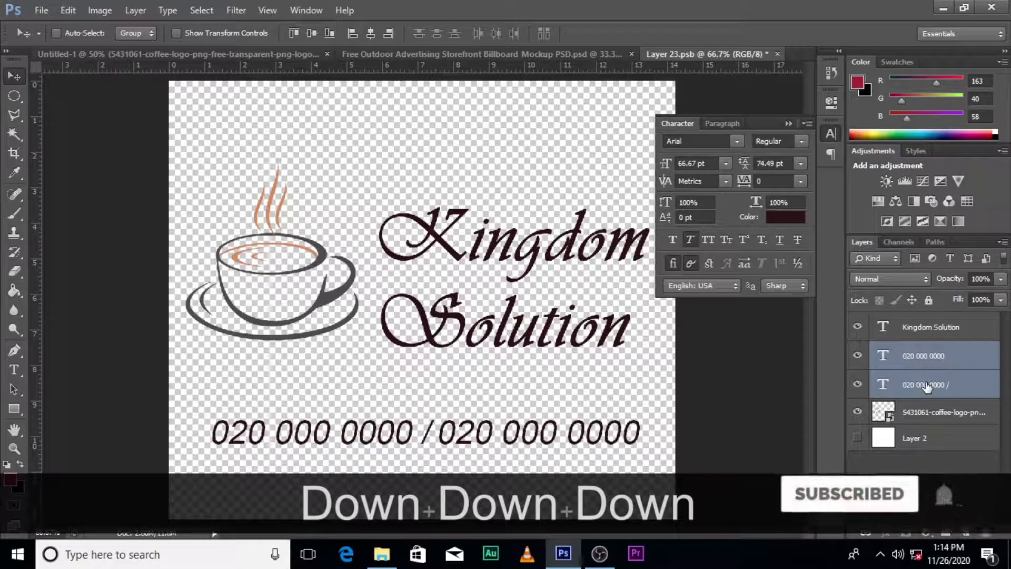
{"action": "key", "text": "Down"}
{"action": "key", "text": "Down"}
{"action": "key", "text": "Down"}
{"action": "key", "text": "Down"}
{"action": "key", "text": "Down"}
{"action": "key", "text": "Down"}
{"action": "key", "text": "Down"}
{"action": "key", "text": "Down"}
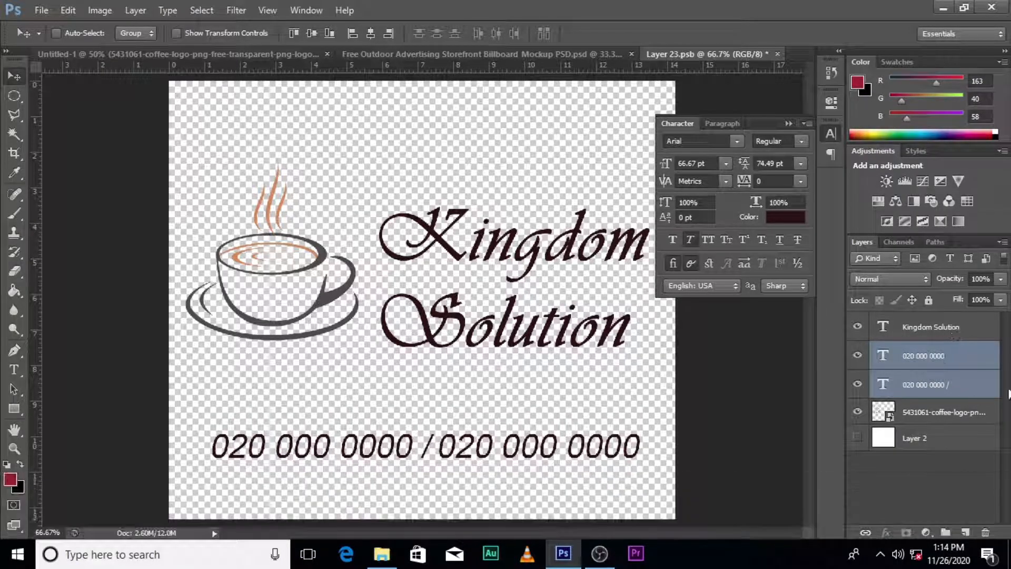
Move the coffee logo up to the canvas's top edge and enlarge the Kingdom Solution text to 220.77 pt, placed below the logo
{"action": "left_click", "coordinate": [935, 424]}
{"action": "left_click_drag", "start_coordinate": [243, 279], "coordinate": [298, 147]}
{"action": "left_click", "coordinate": [913, 329]}
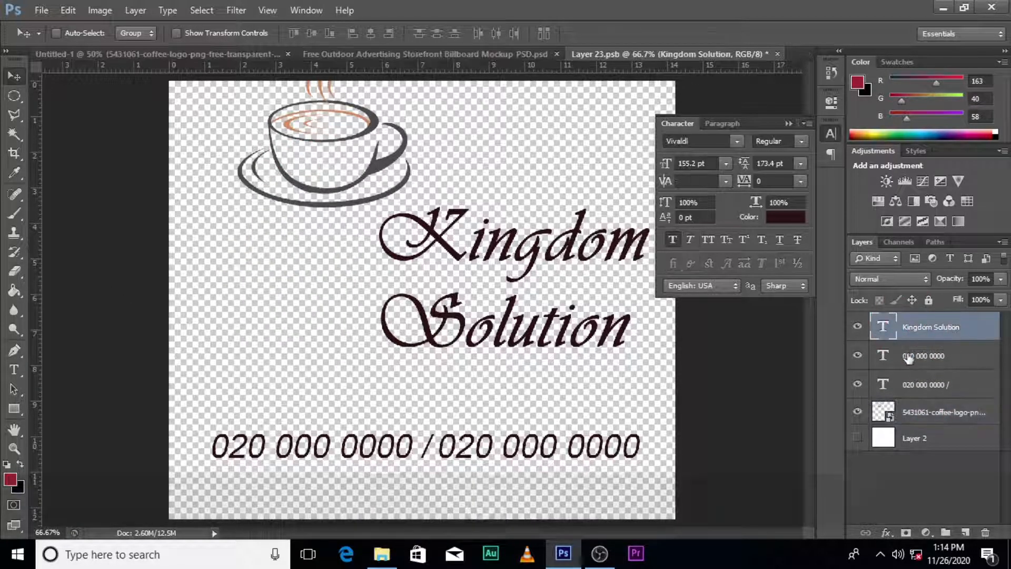
{"action": "key", "text": "ctrl+t"}
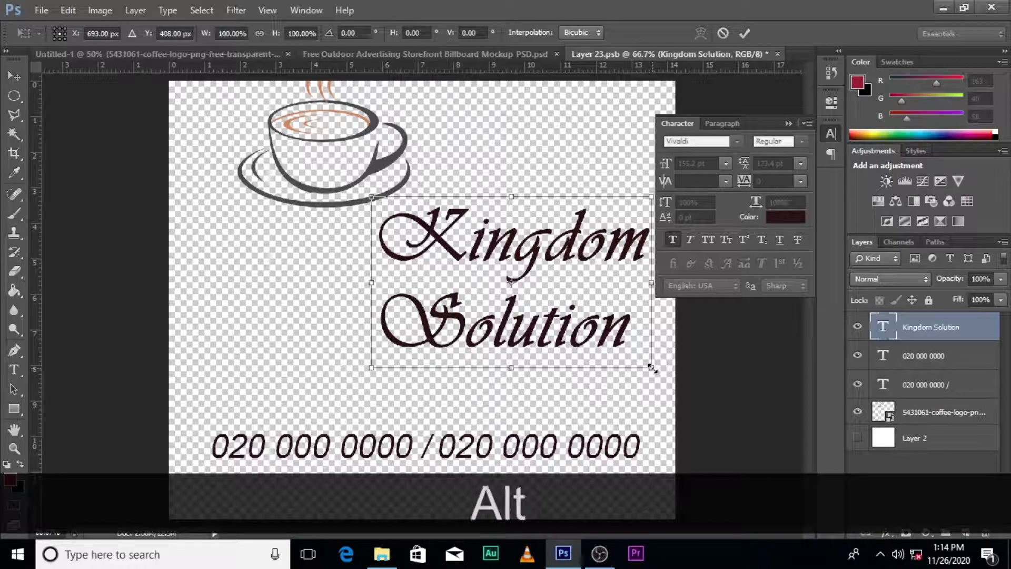
{"action": "left_click_drag", "start_coordinate": [652, 368], "coordinate": [702, 422]}
{"action": "left_click_drag", "start_coordinate": [634, 348], "coordinate": [535, 375]}
{"action": "key", "text": "Return"}
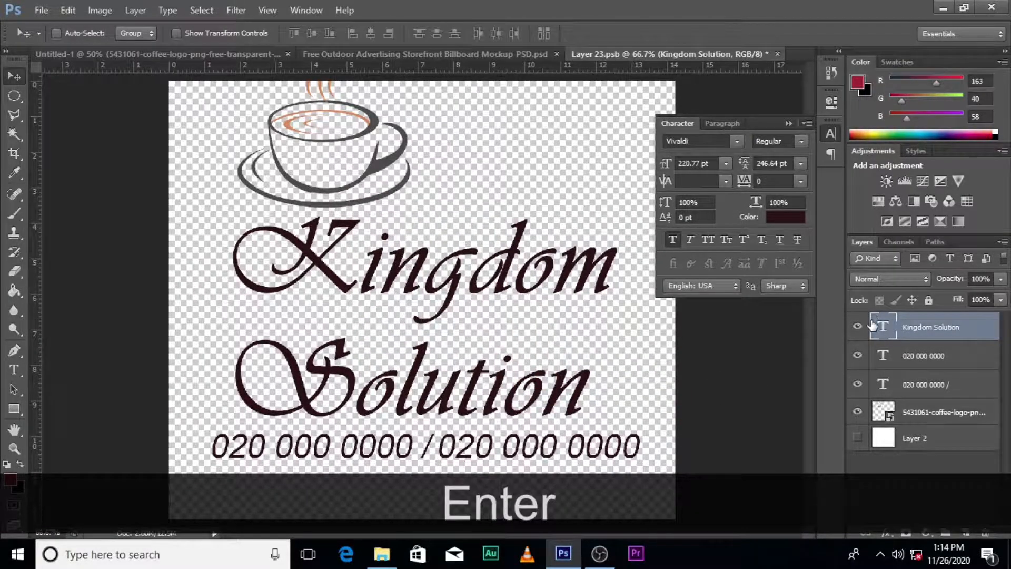
Cut the word Solution and its empty line out of the text layer so that it contains only Kingdom
{"action": "double_click", "coordinate": [872, 324]}
{"action": "left_click", "coordinate": [940, 174]}
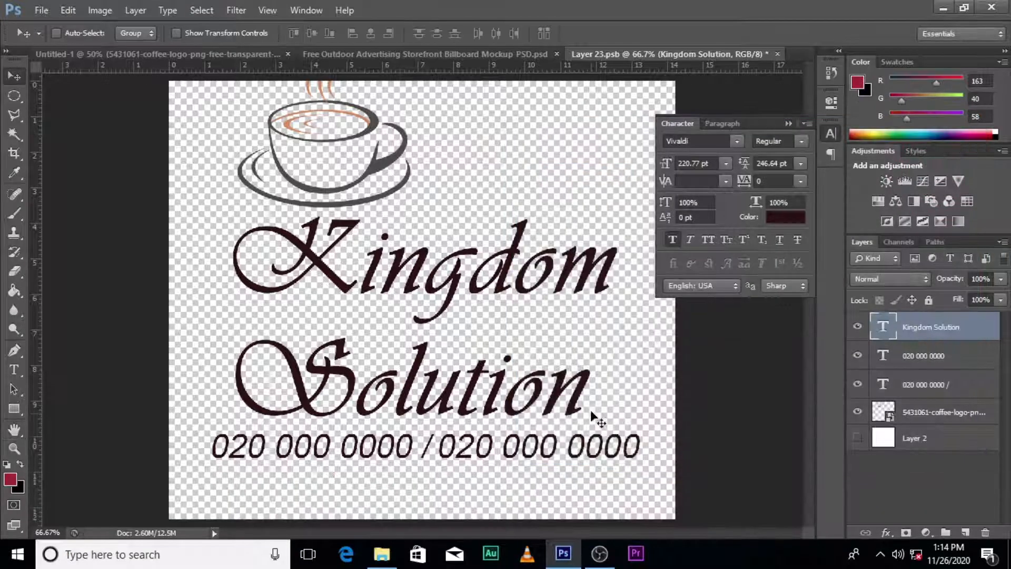
{"action": "double_click", "coordinate": [884, 328]}
{"action": "left_click", "coordinate": [606, 377]}
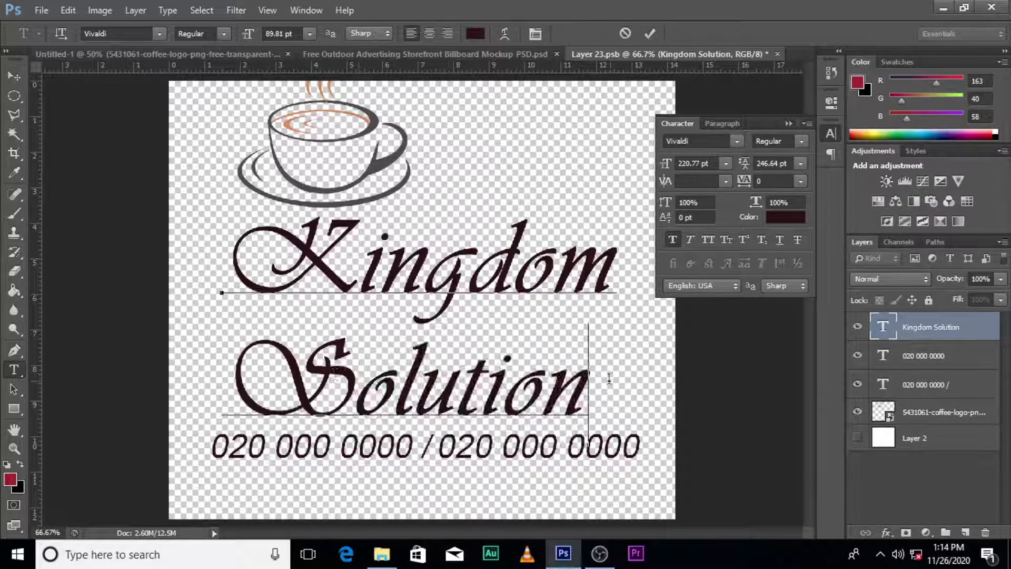
{"action": "left_click_drag", "start_coordinate": [606, 377], "coordinate": [203, 385]}
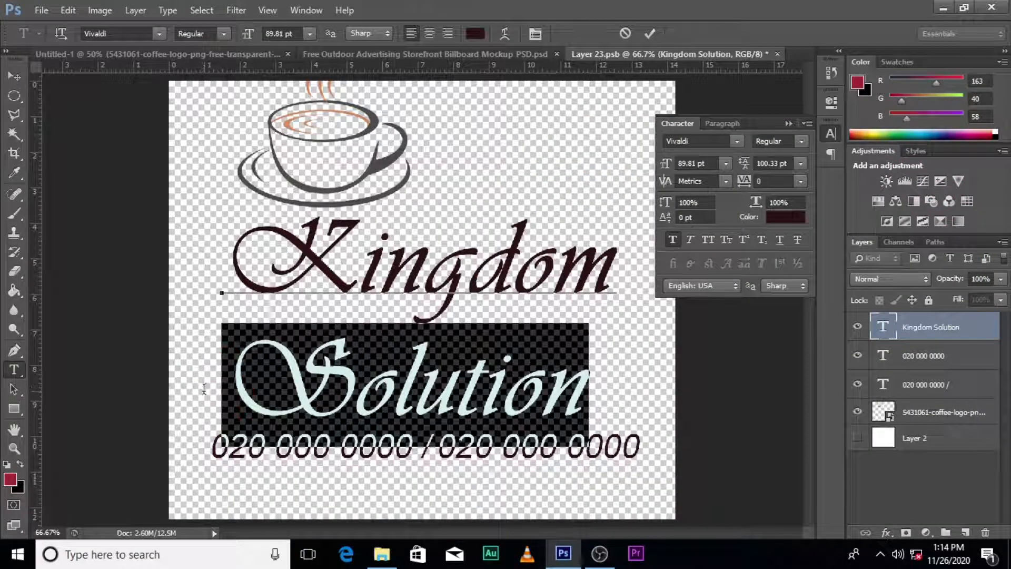
{"action": "key", "text": "ctrl+x"}
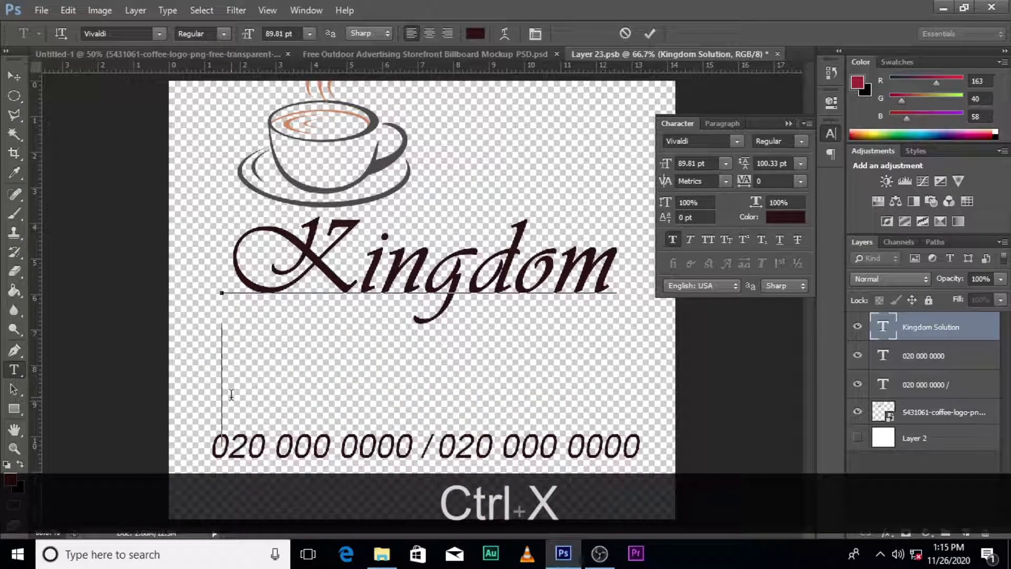
{"action": "key", "text": "BackSpace"}
{"action": "left_click", "coordinate": [890, 329]}
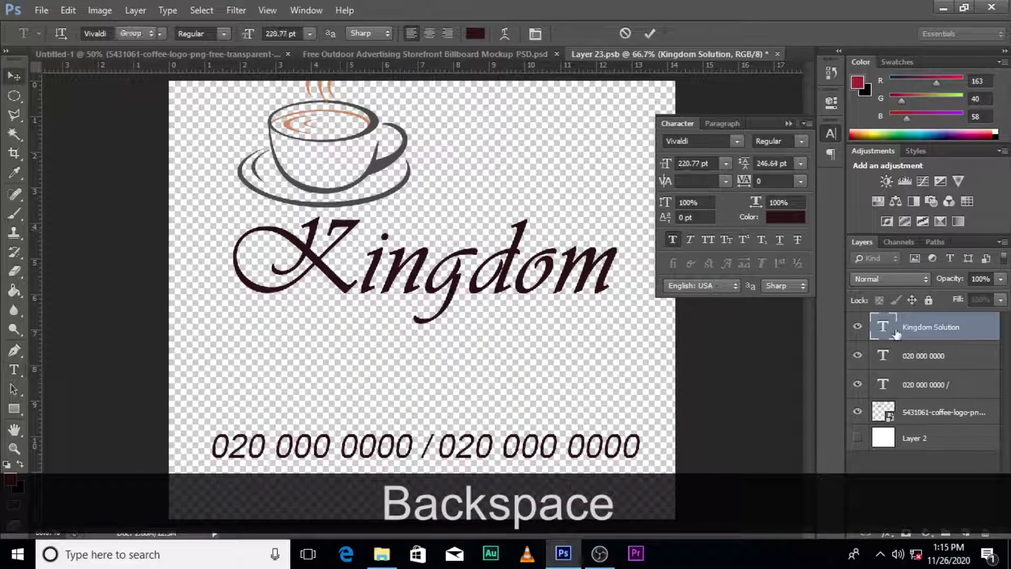
Duplicate the Kingdom text layer, place the copy just below the original, and replace its text with the cut word Solution
{"action": "key", "text": "ctrl+j"}
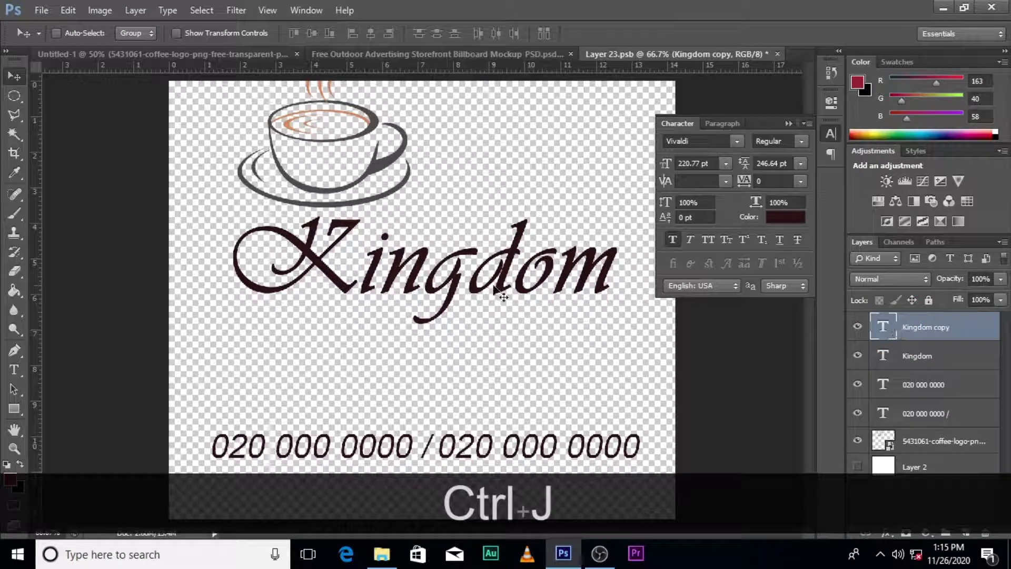
{"action": "left_click_drag", "start_coordinate": [505, 297], "coordinate": [493, 386]}
{"action": "double_click", "coordinate": [885, 327]}
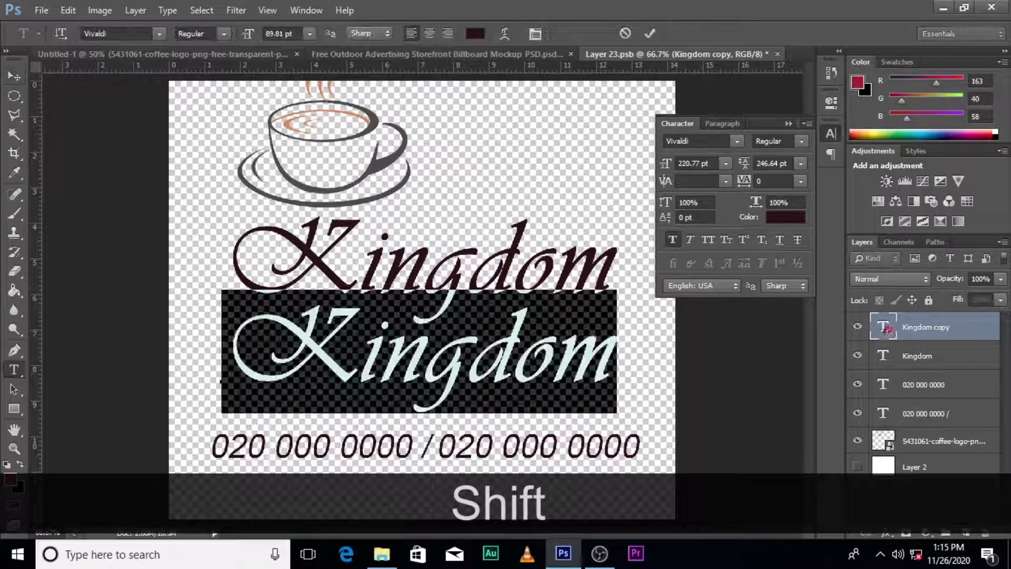
{"action": "key", "text": "ctrl+v"}
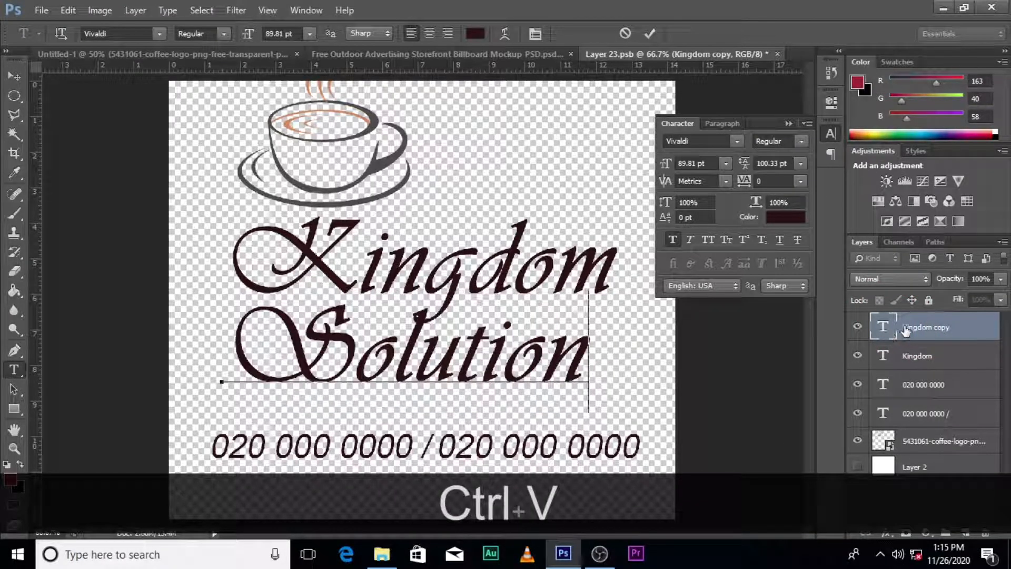
{"action": "left_click", "coordinate": [905, 329]}
Fit Solution closely under Kingdom with its start further left, and move both words together toward the middle of the canvas
{"action": "key", "text": "v"}
{"action": "left_click_drag", "start_coordinate": [367, 350], "coordinate": [294, 327]}
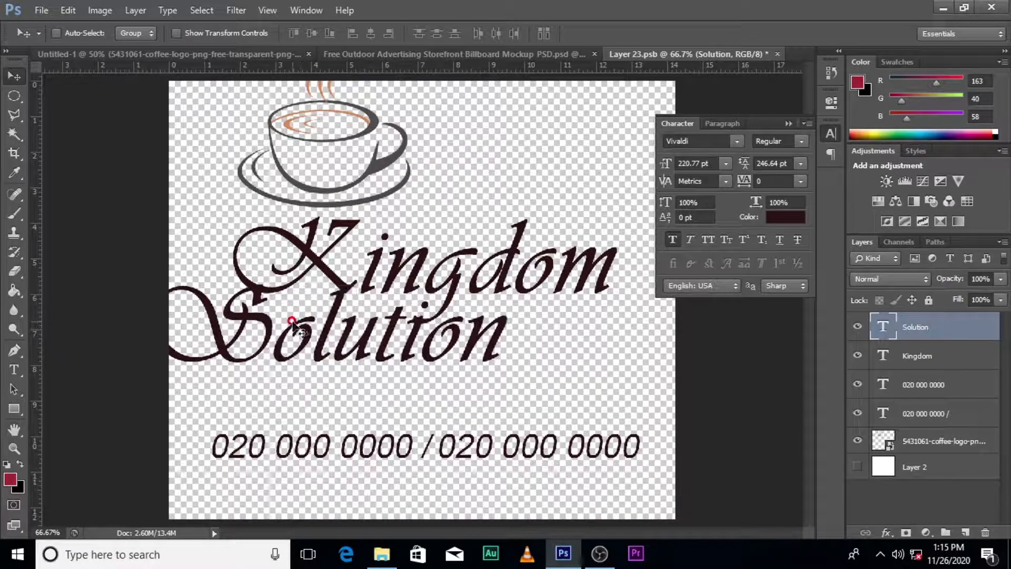
{"action": "left_click", "coordinate": [928, 356]}
{"action": "left_click_drag", "start_coordinate": [480, 268], "coordinate": [423, 260]}
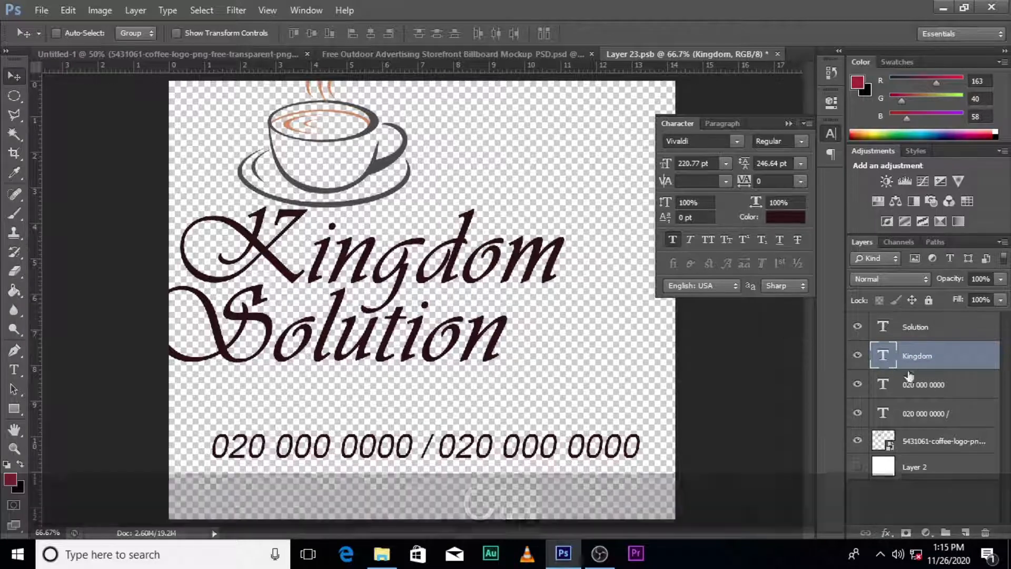
{"action": "left_click", "coordinate": [917, 327], "text": "ctrl"}
{"action": "left_click_drag", "start_coordinate": [446, 323], "coordinate": [487, 337]}
Scale the Kingdom and Solution text together to 253.93 pt and move them down to just above the phone numbers
{"action": "key", "text": "ctrl+t"}
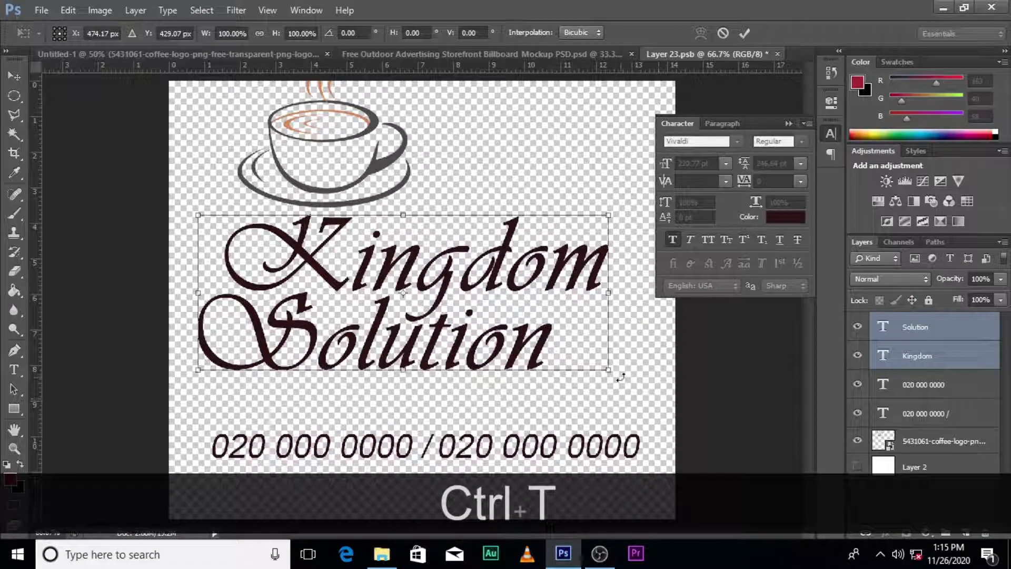
{"action": "left_click_drag", "start_coordinate": [611, 370], "coordinate": [631, 378]}
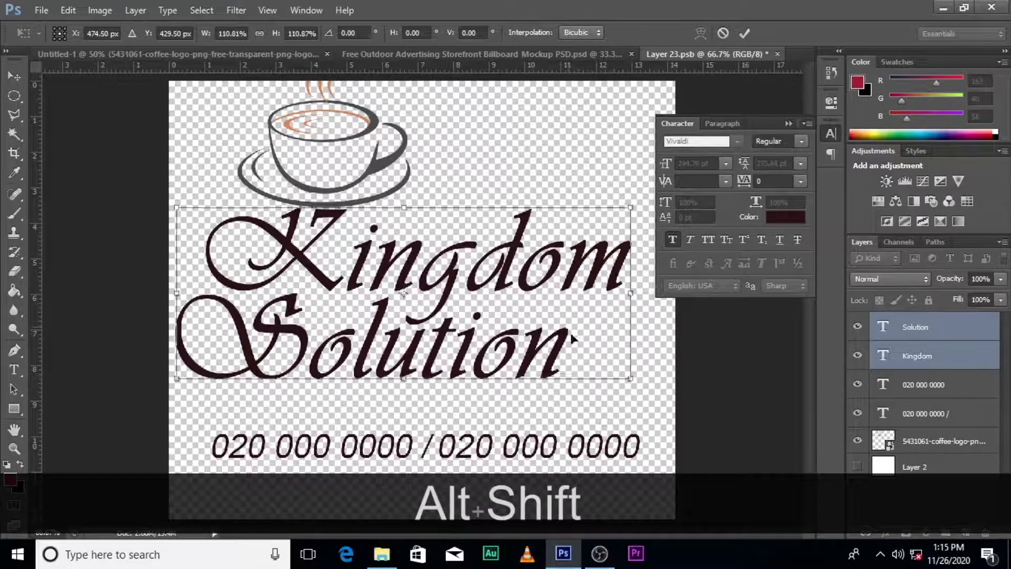
{"action": "left_click_drag", "start_coordinate": [569, 331], "coordinate": [586, 372]}
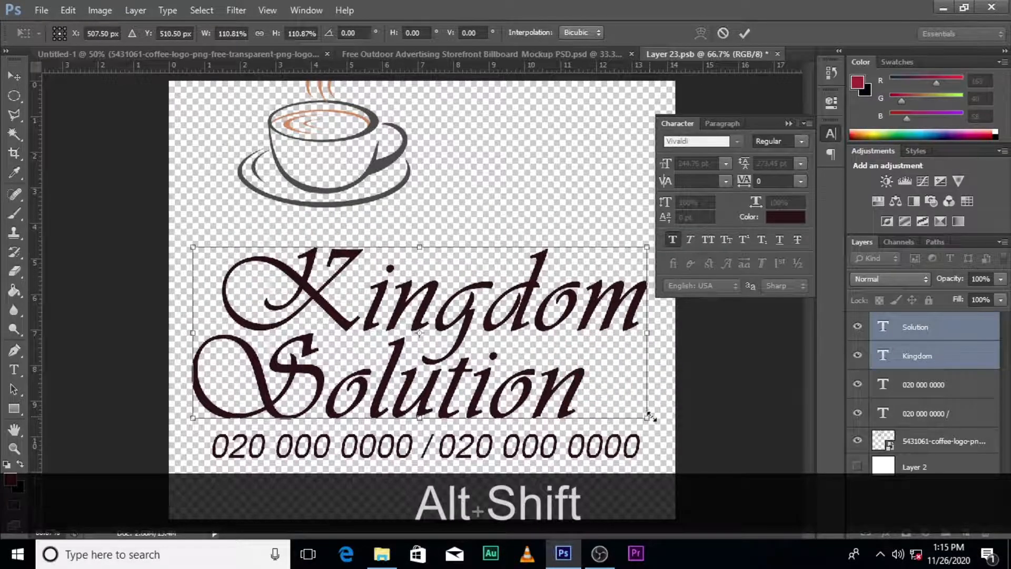
{"action": "left_click_drag", "start_coordinate": [649, 419], "coordinate": [657, 420]}
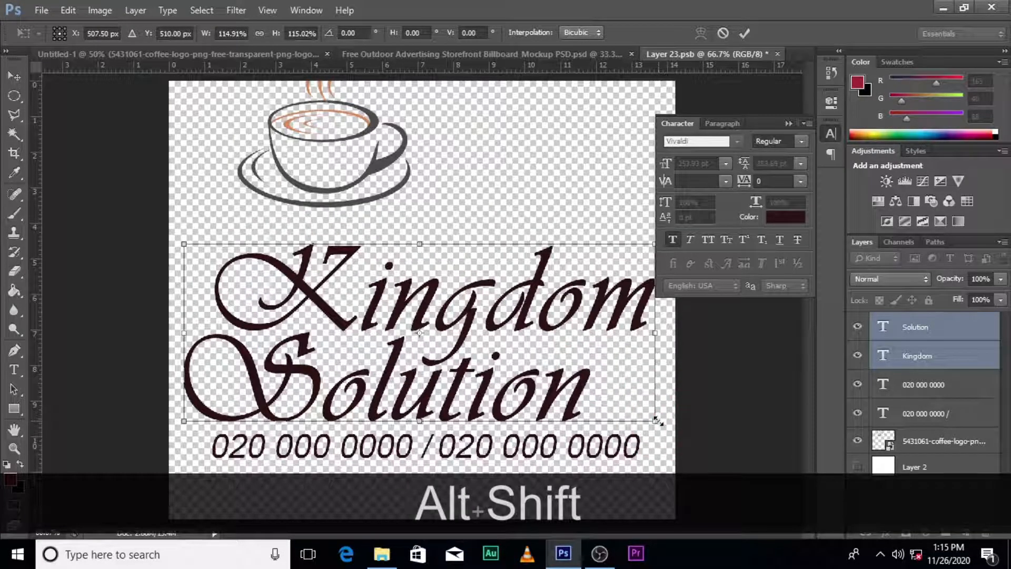
{"action": "key", "text": "Return"}
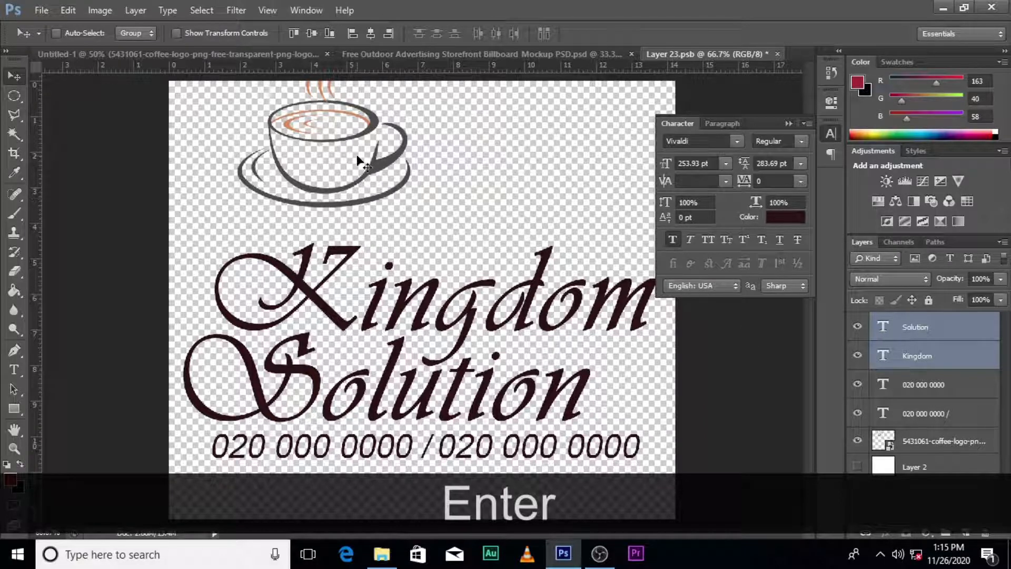
Move the coffee logo right and down so it sits above the Kingdom text with its steam inside the canvas
{"action": "left_click", "coordinate": [934, 444]}
{"action": "left_click_drag", "start_coordinate": [363, 160], "coordinate": [490, 210]}
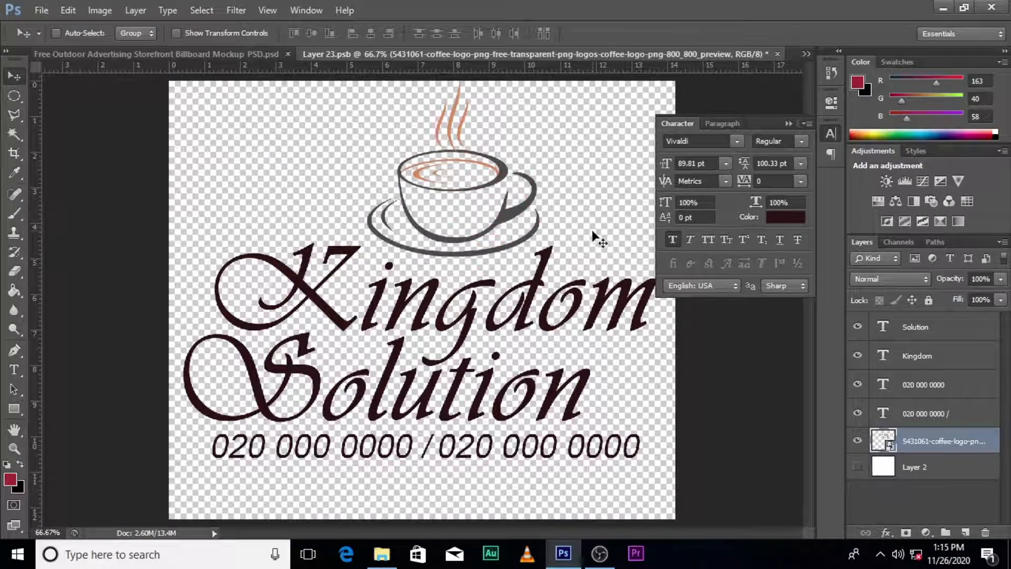
Scale the coffee logo proportionally to 80.38% and place it centered just above the Kingdom text, with its saucer close to the lettering
{"action": "key", "text": "ctrl+t"}
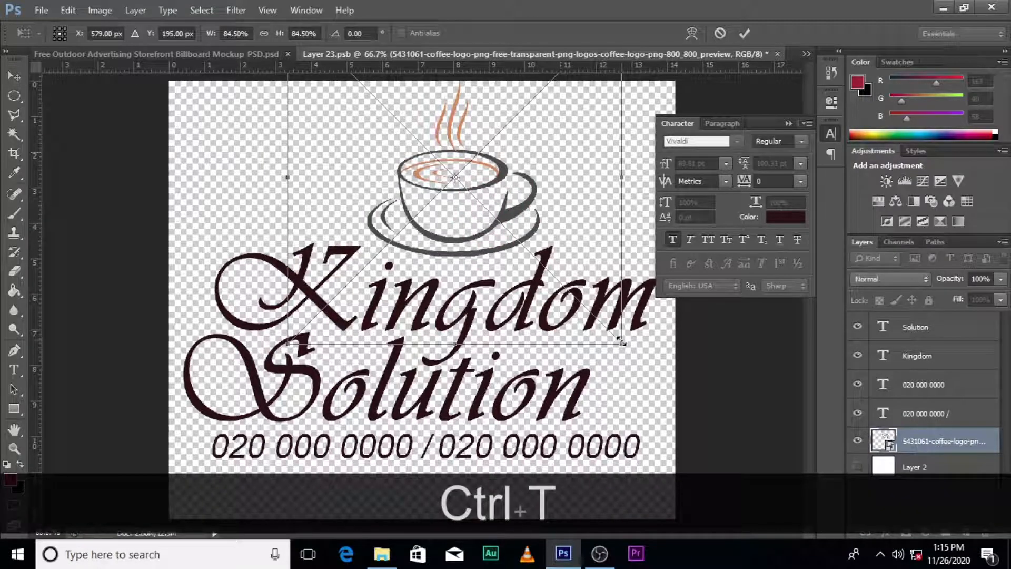
{"action": "left_click_drag", "start_coordinate": [623, 343], "coordinate": [658, 379]}
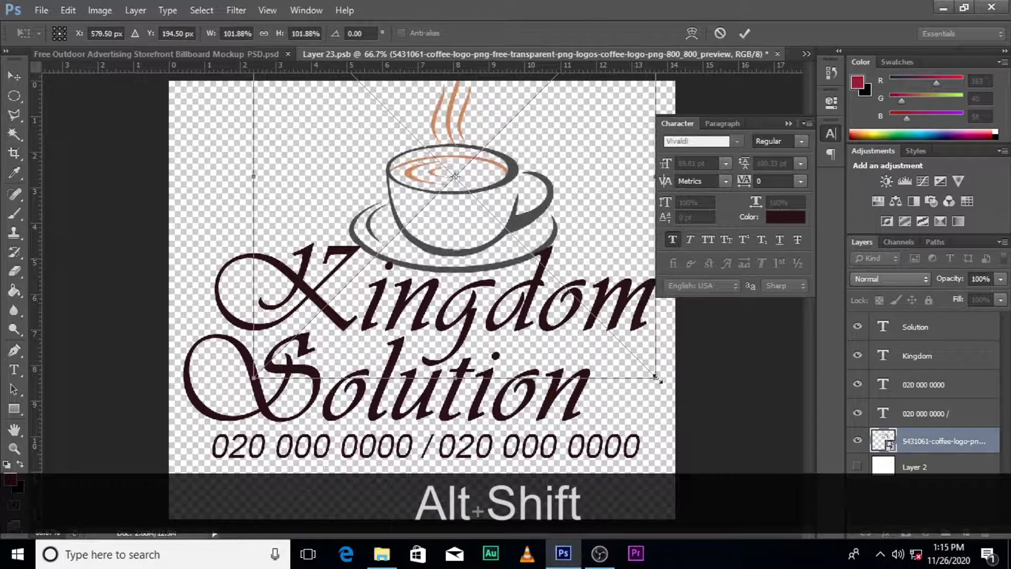
{"action": "left_click_drag", "start_coordinate": [552, 251], "coordinate": [548, 282]}
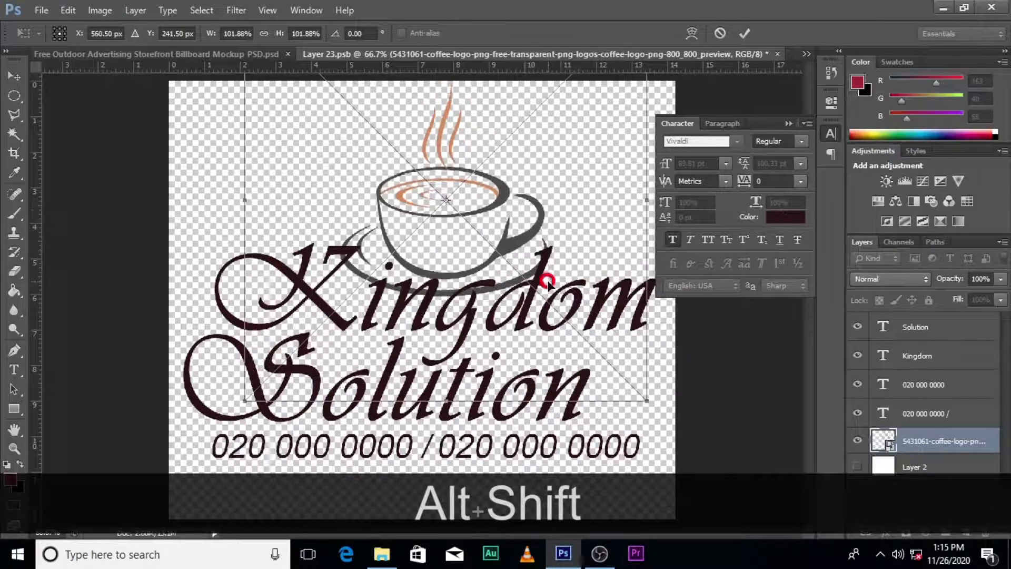
{"action": "left_click_drag", "start_coordinate": [646, 401], "coordinate": [612, 348]}
{"action": "left_click_drag", "start_coordinate": [522, 234], "coordinate": [525, 226]}
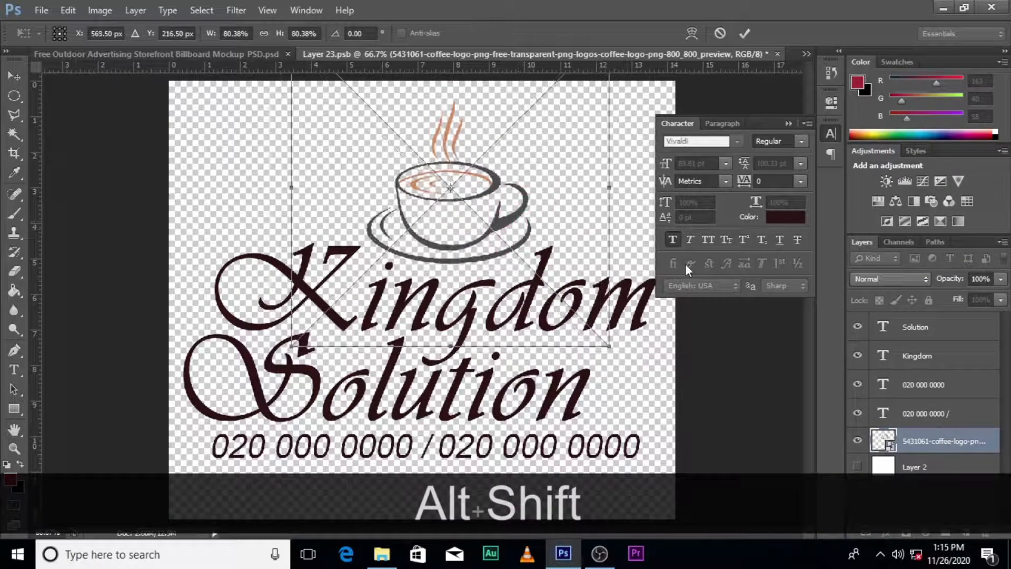
{"action": "key", "text": "Return"}
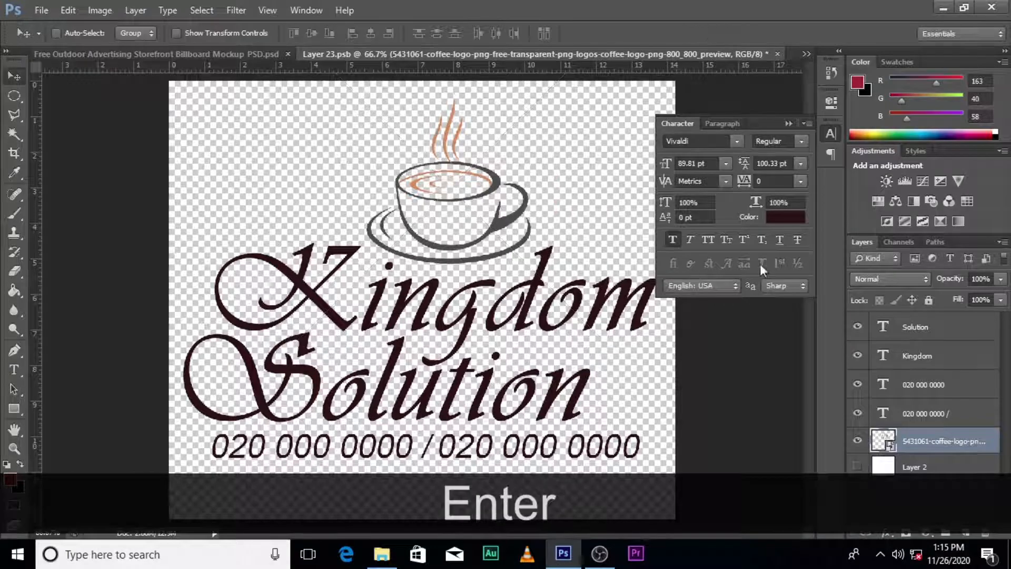
Collapse the character settings, close Layer 23.psb saving its changes into the billboard mockup, and collapse the Mask group
{"action": "left_click", "coordinate": [794, 122]}
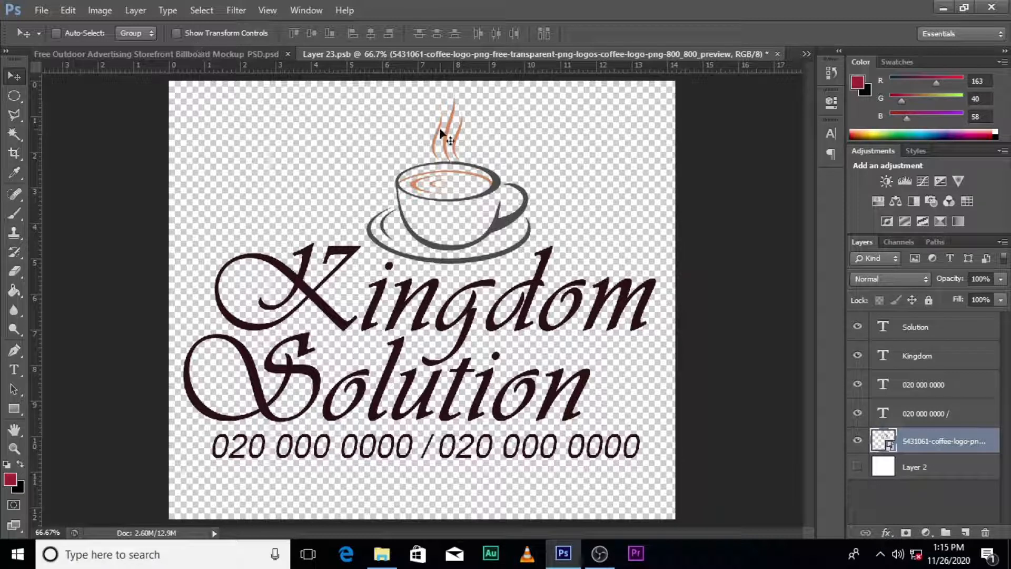
{"action": "left_click", "coordinate": [777, 54]}
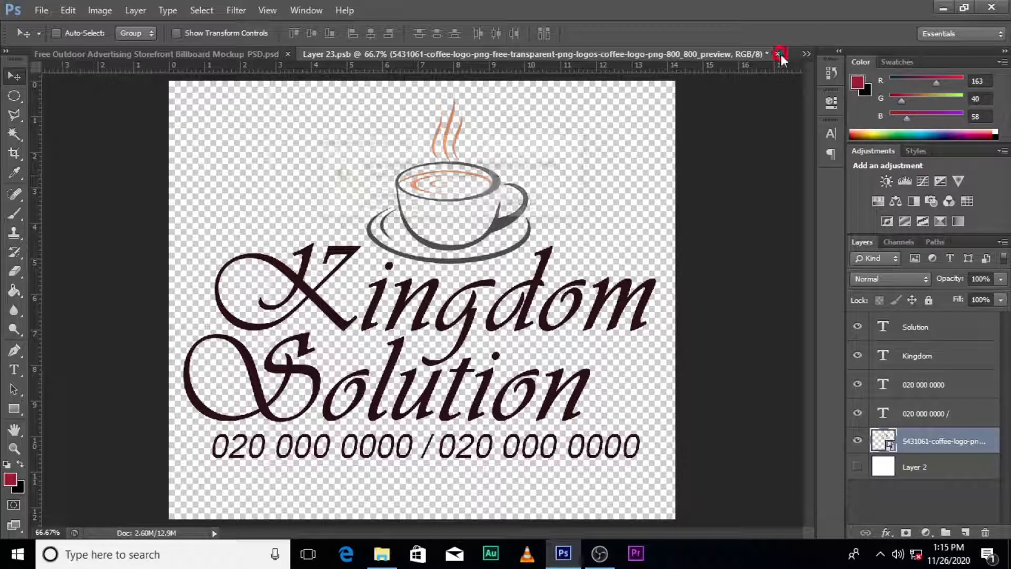
{"action": "left_click", "coordinate": [393, 204]}
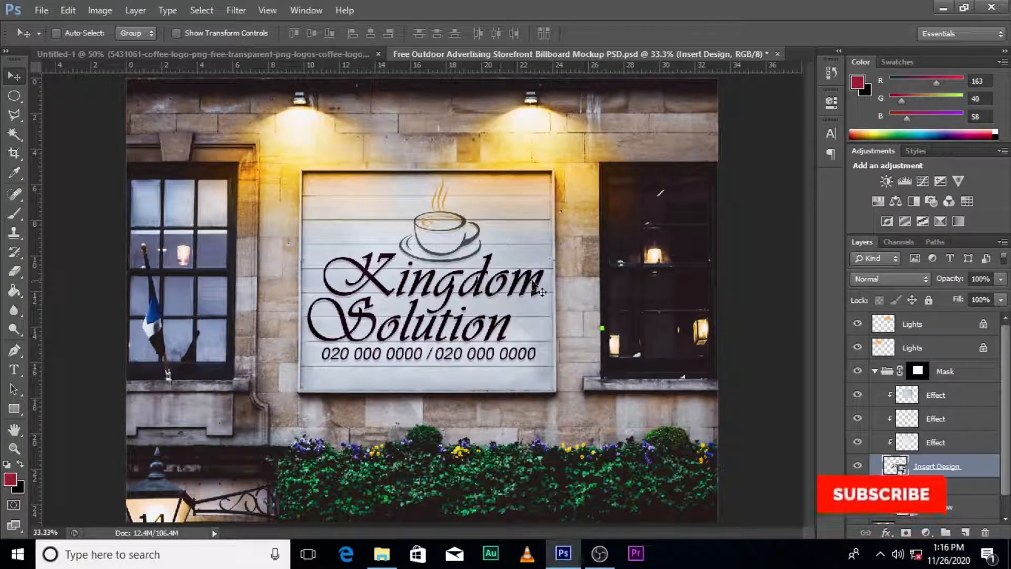
{"action": "left_click", "coordinate": [875, 371]}
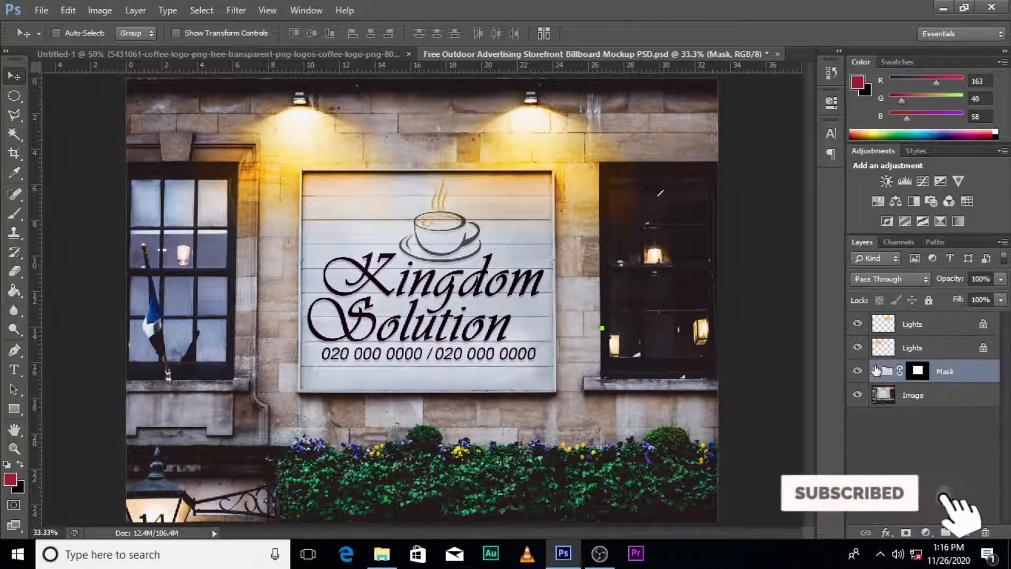